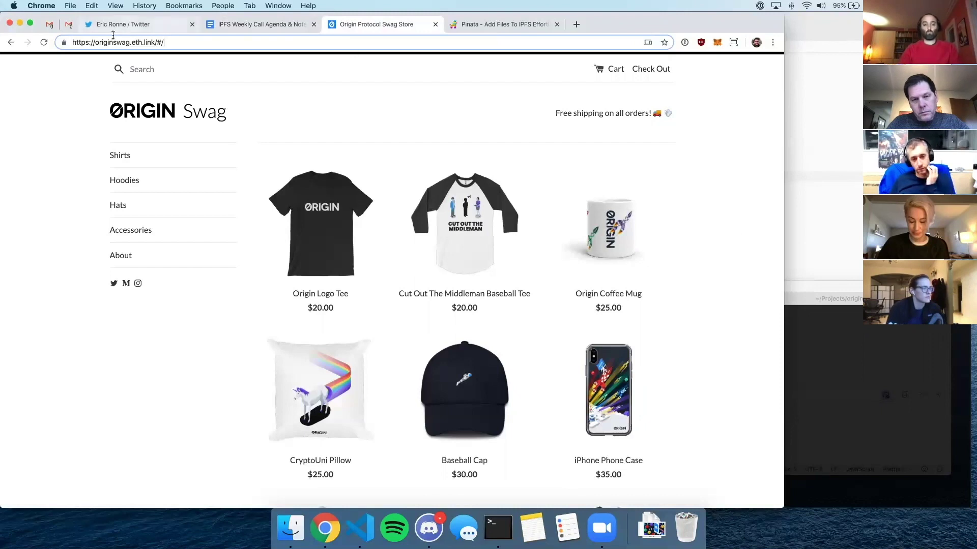
- Highlight the originswag, eth and .link parts of the store address, then enter originswag.eth/ in a new tab
{"action": "double_click", "coordinate": [95, 43]}
{"action": "left_click", "coordinate": [107, 43]}
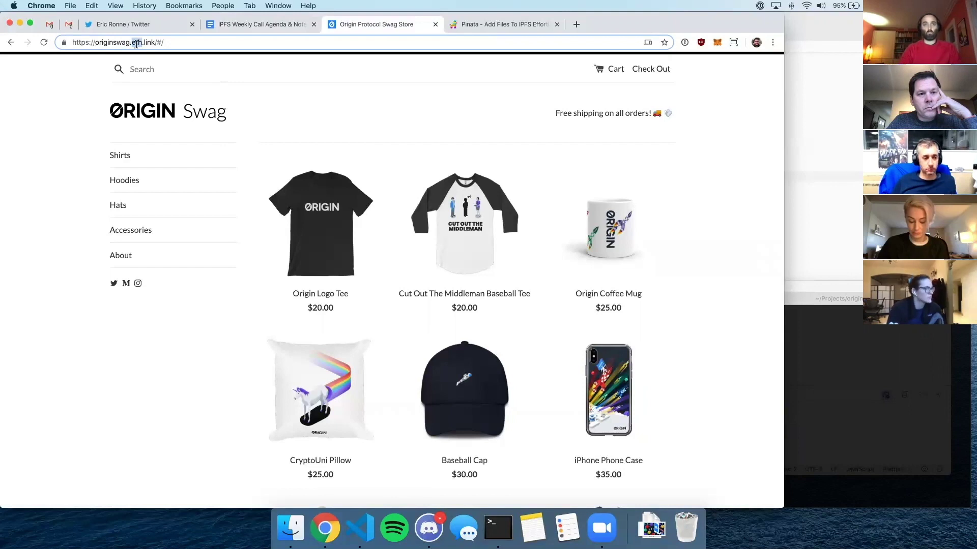
{"action": "double_click", "coordinate": [141, 42]}
{"action": "left_click", "coordinate": [143, 43]}
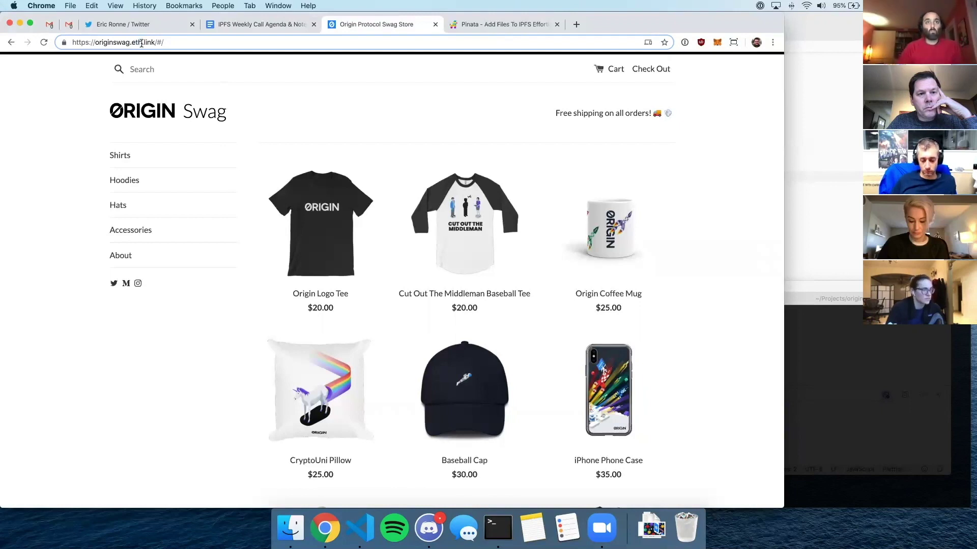
{"action": "left_click_drag", "start_coordinate": [146, 46], "coordinate": [140, 42]}
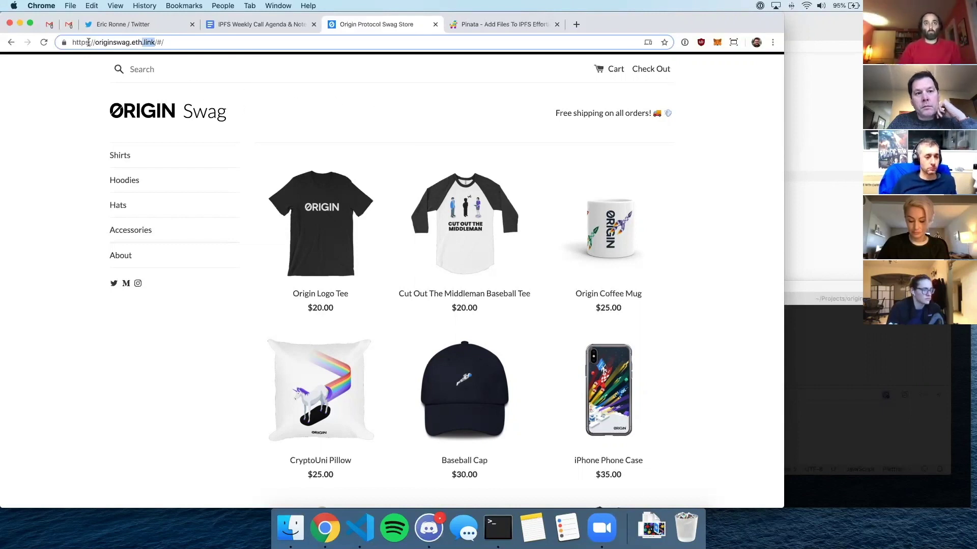
{"action": "left_click", "coordinate": [176, 42]}
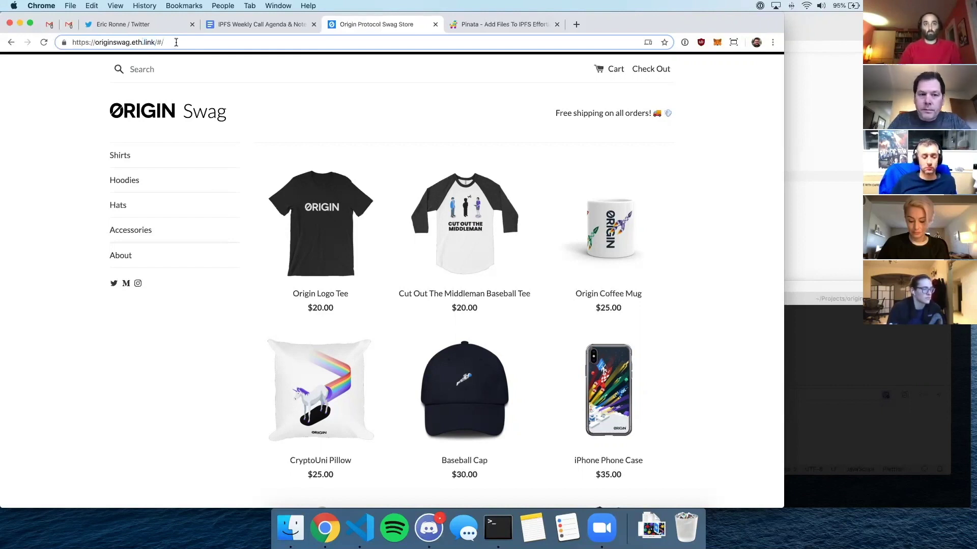
{"action": "key", "text": "super+t"}
{"action": "type", "text": "orig"}
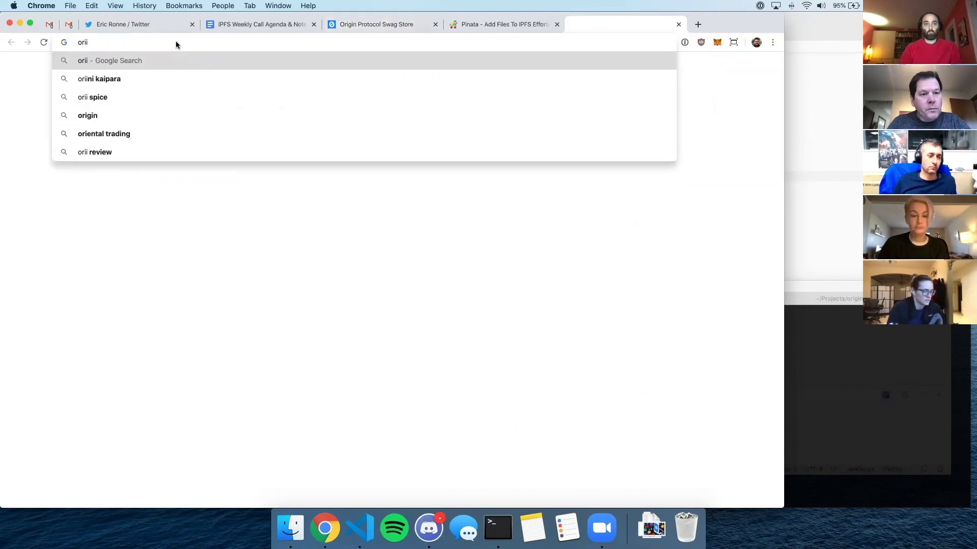
{"action": "type", "text": "inswag.eth"}
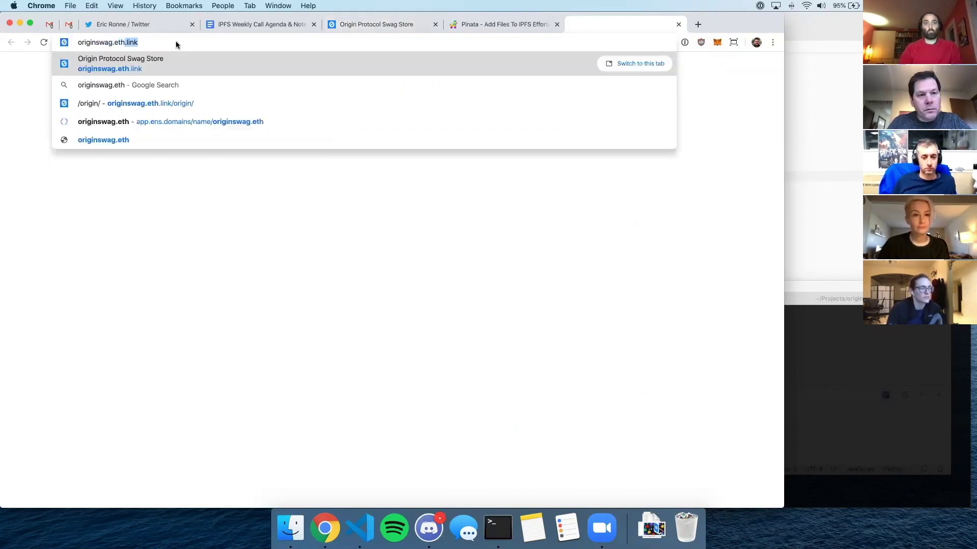
{"action": "type", "text": "/"}
- Load originswag.eth so the store opens from gateway.ipfs.io, glancing at Pinata's Pin Explorer
{"action": "key", "text": "Return"}
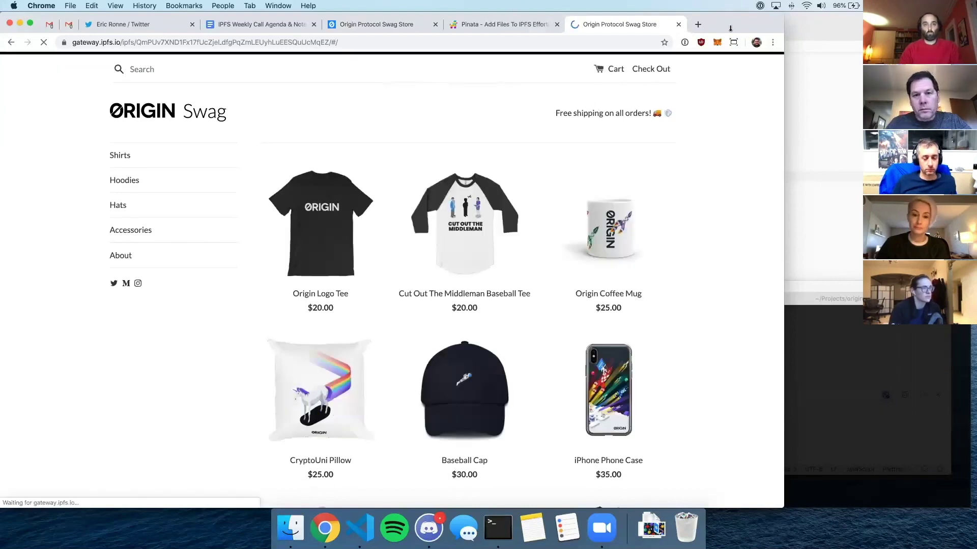
{"action": "left_click_drag", "start_coordinate": [731, 34], "coordinate": [729, 32]}
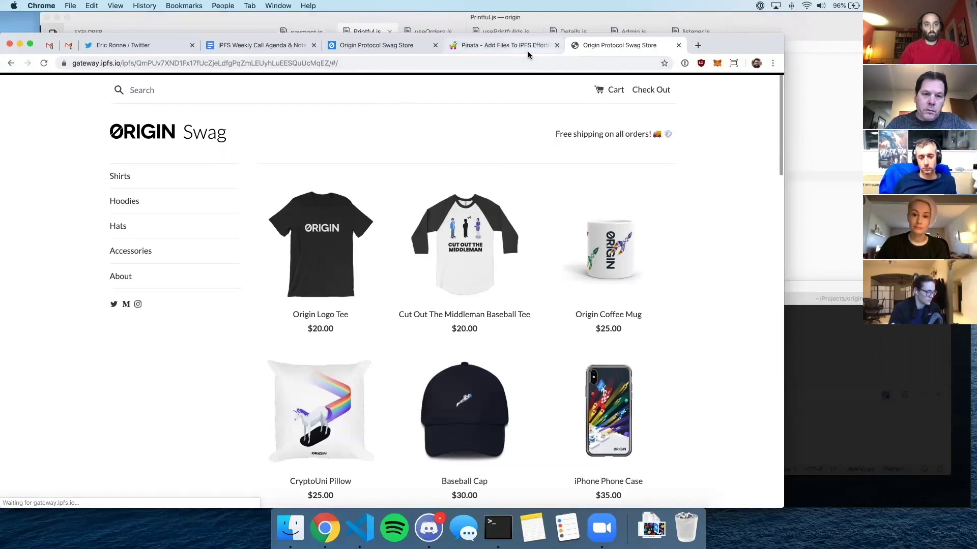
{"action": "left_click", "coordinate": [527, 47]}
{"action": "scroll", "coordinate": [554, 221], "scroll_direction": "down", "scroll_amount": 3}
{"action": "scroll", "coordinate": [570, 168], "scroll_direction": "up", "scroll_amount": 3}
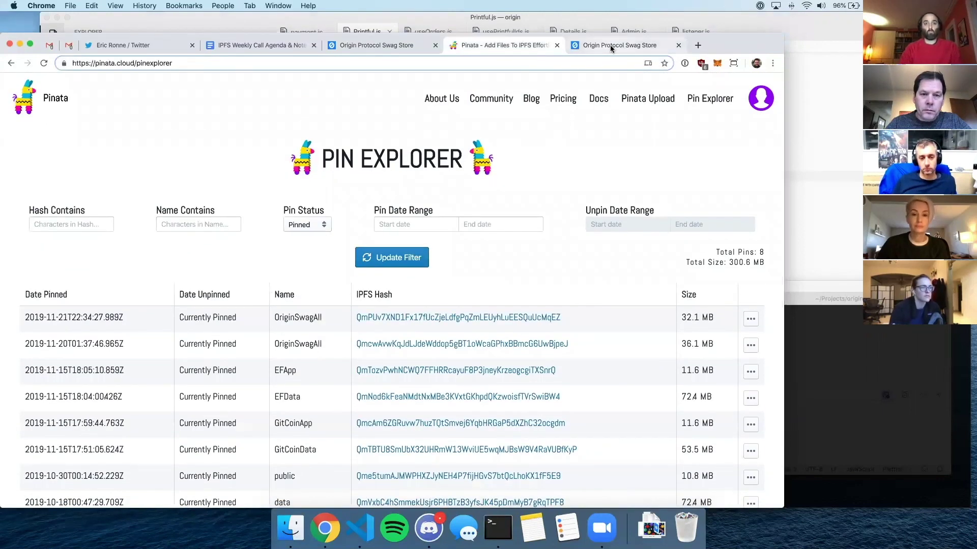
{"action": "left_click", "coordinate": [609, 45]}
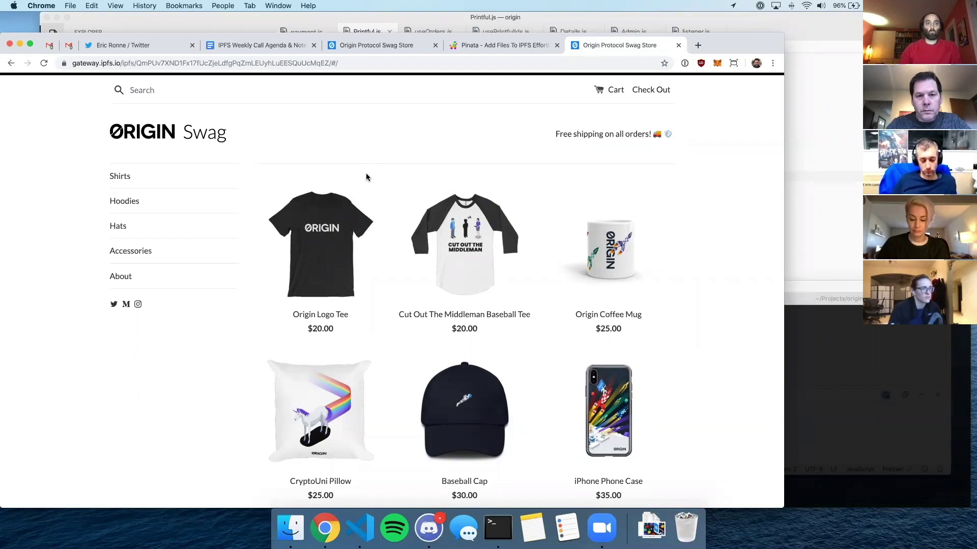
- Search the store for 'unicorn'
{"action": "left_click", "coordinate": [189, 91]}
{"action": "type", "text": "unicorn"}
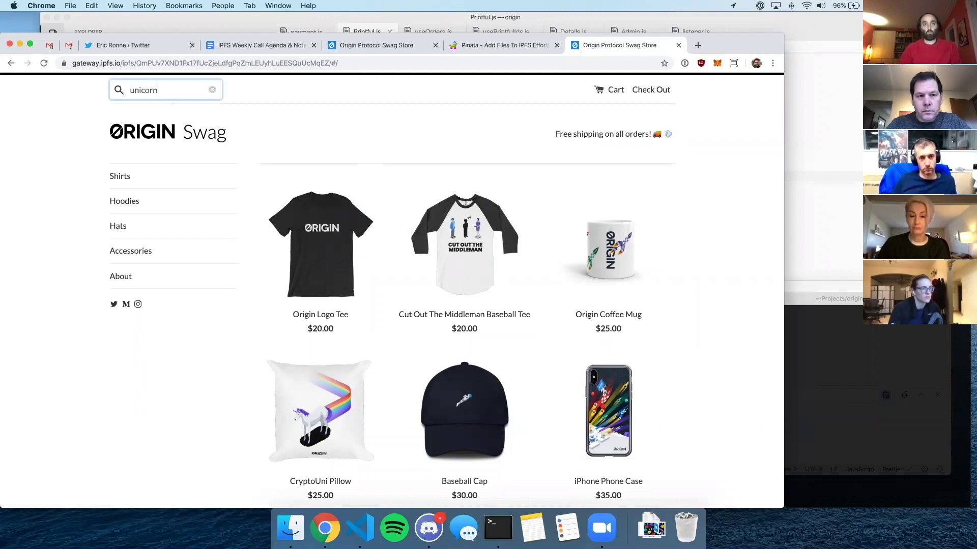
{"action": "key", "text": "Return"}
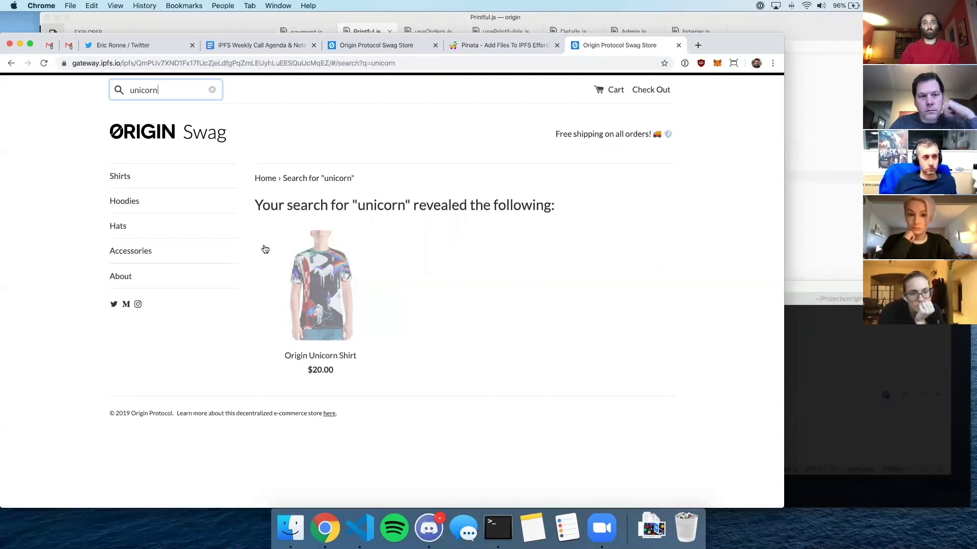
- Browse the Shirts collection, return to the home page and open the Origin Sticker product page
{"action": "left_click", "coordinate": [128, 167]}
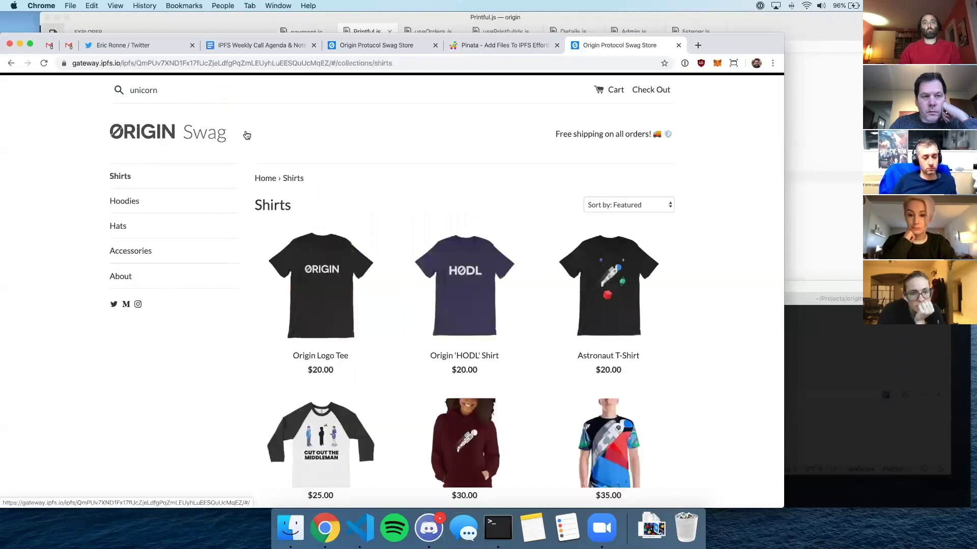
{"action": "left_click", "coordinate": [247, 135]}
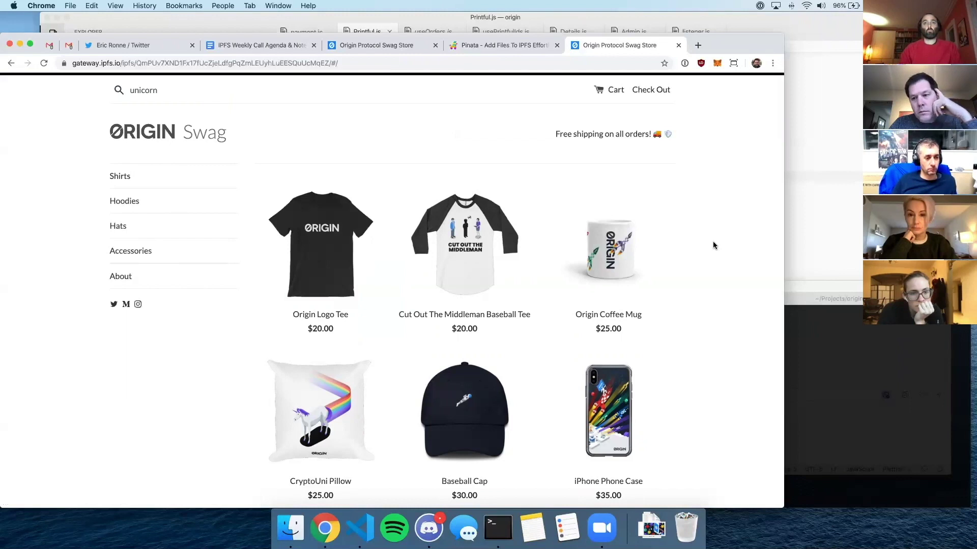
{"action": "scroll", "coordinate": [713, 246], "scroll_direction": "down", "scroll_amount": 6}
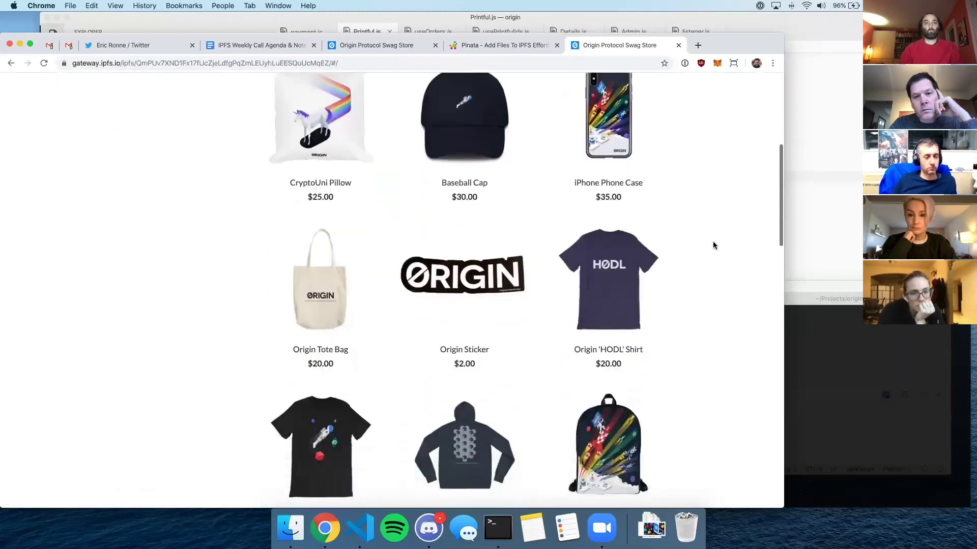
{"action": "scroll", "coordinate": [714, 245], "scroll_direction": "up", "scroll_amount": 6}
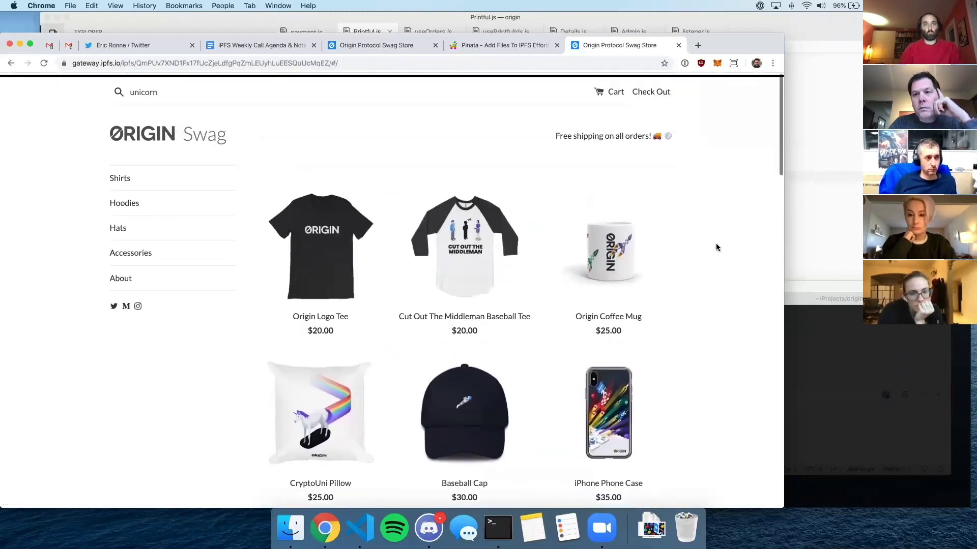
{"action": "scroll", "coordinate": [716, 246], "scroll_direction": "down", "scroll_amount": 4}
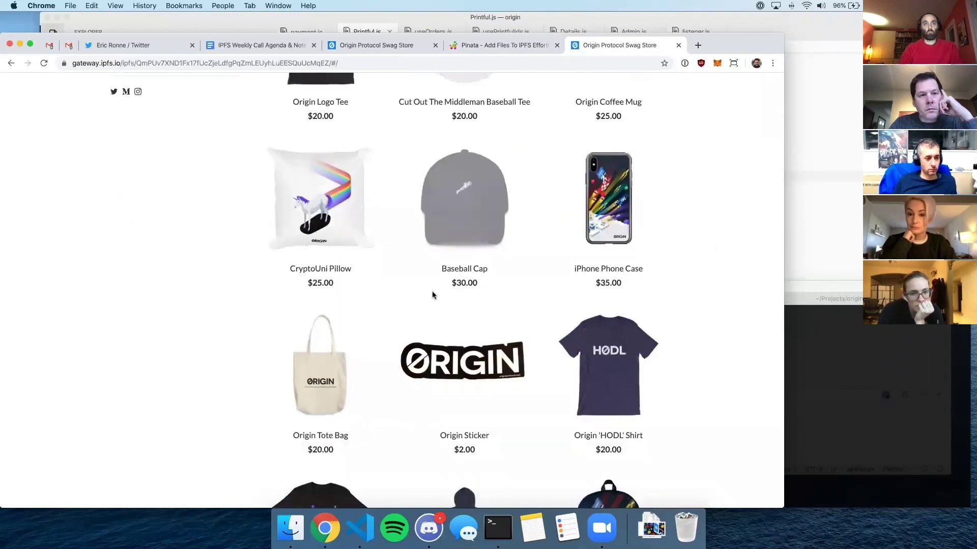
{"action": "left_click", "coordinate": [492, 371]}
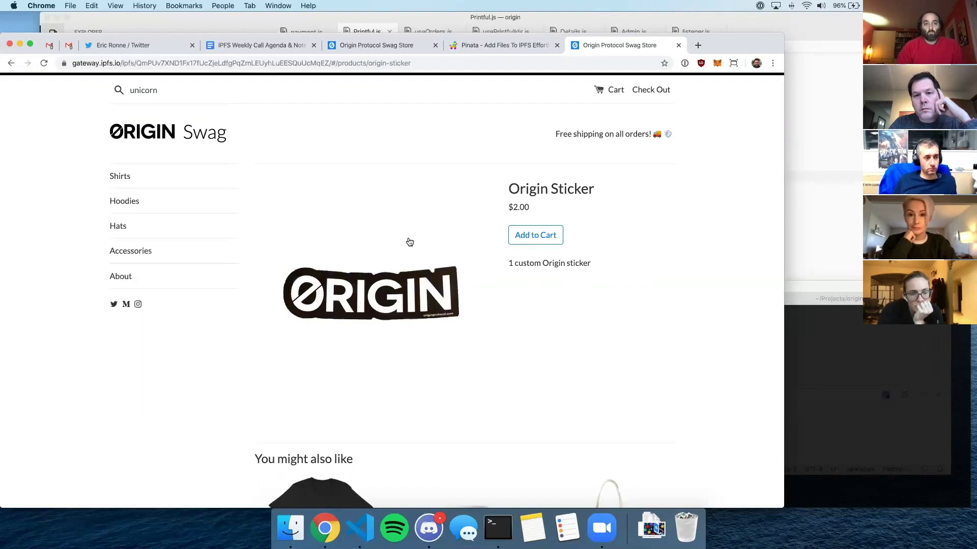
- Add one $2.00 Origin Sticker to the cart, toggle quantity to 2 and back to 1, then check out
{"action": "left_click", "coordinate": [536, 235]}
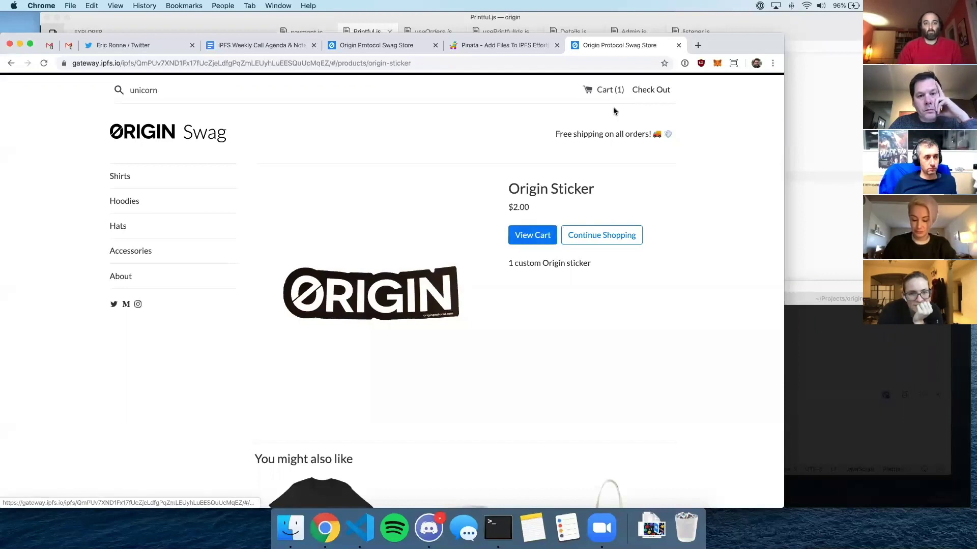
{"action": "left_click", "coordinate": [531, 235]}
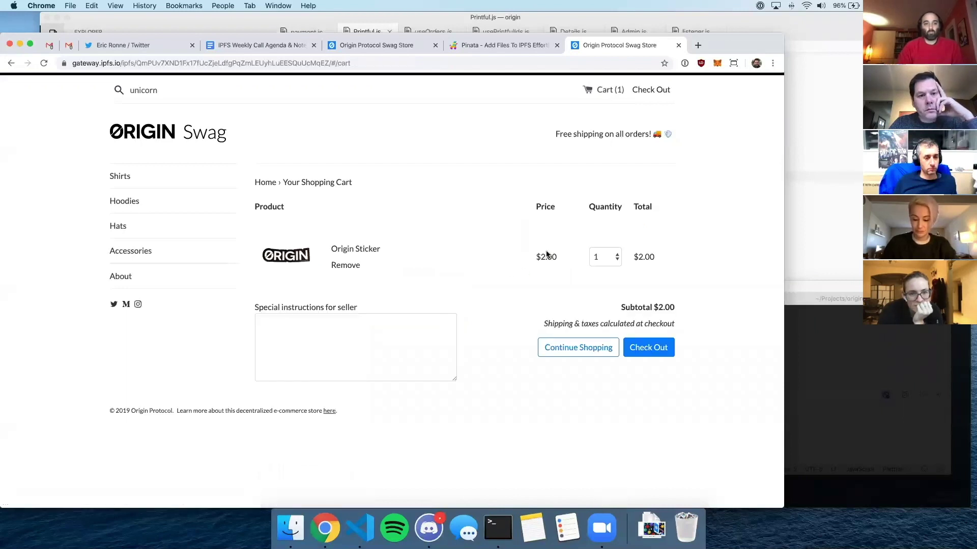
{"action": "left_click", "coordinate": [604, 258]}
{"action": "left_click", "coordinate": [609, 262]}
{"action": "left_click", "coordinate": [608, 262]}
{"action": "left_click", "coordinate": [605, 248]}
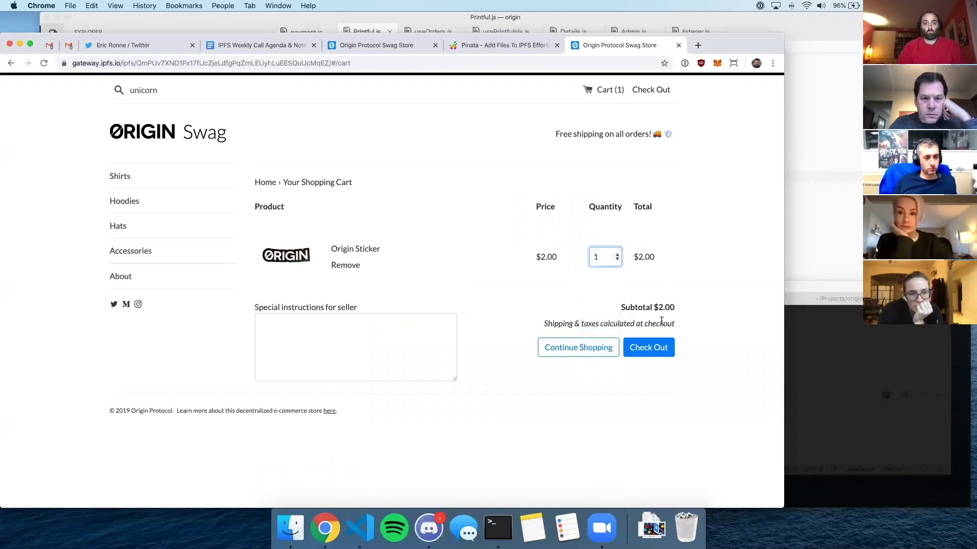
{"action": "left_click", "coordinate": [698, 290]}
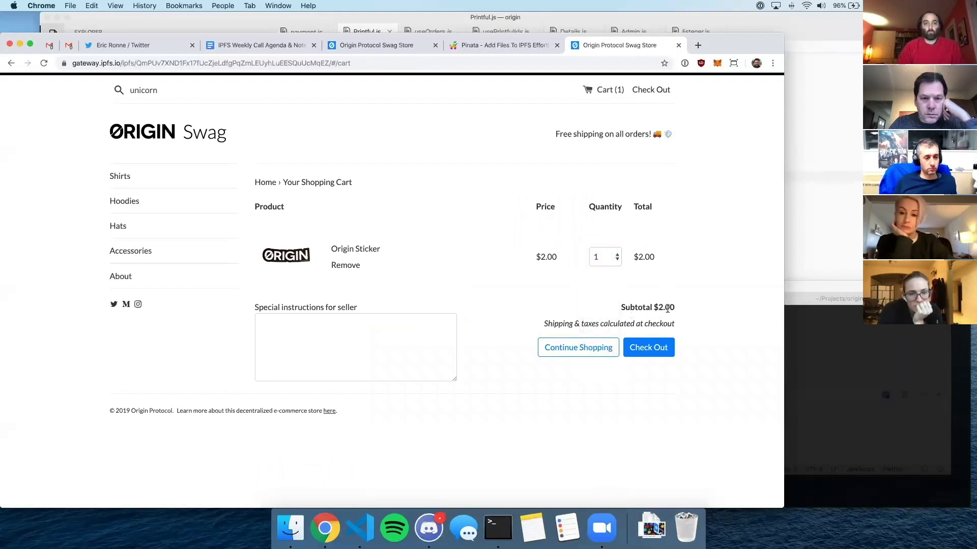
{"action": "left_click", "coordinate": [664, 349]}
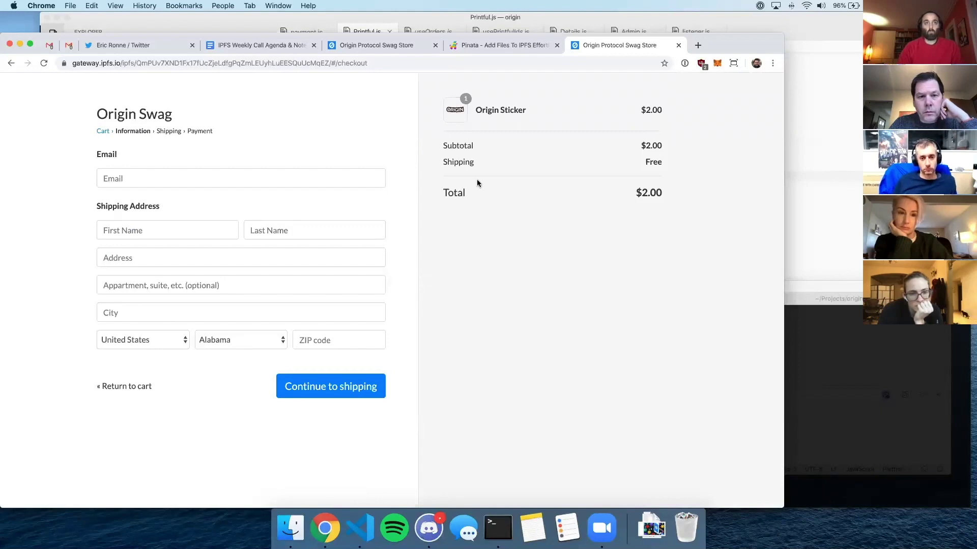
- Open DevTools on the Network panel and load the store home page
{"action": "key", "text": "super+alt+j"}
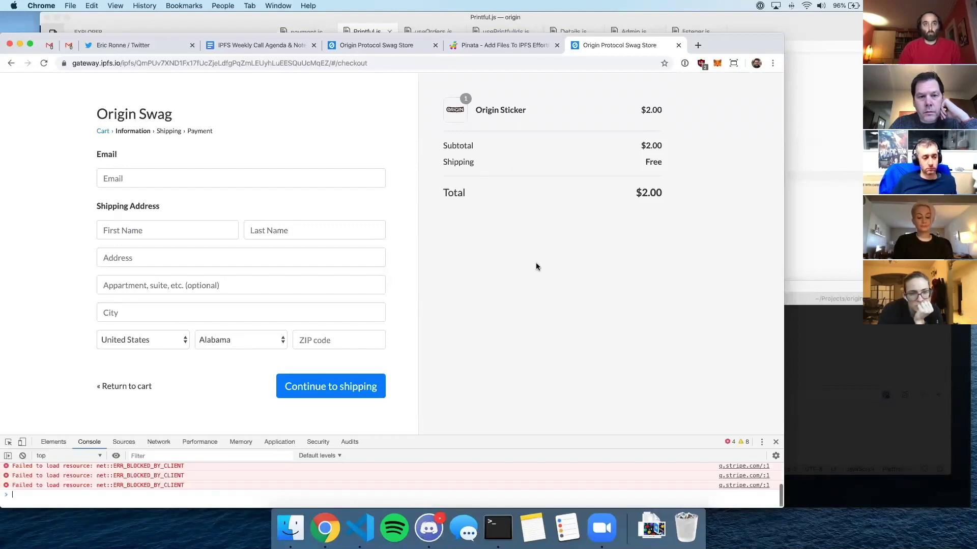
{"action": "left_click_drag", "start_coordinate": [508, 442], "coordinate": [160, 319]}
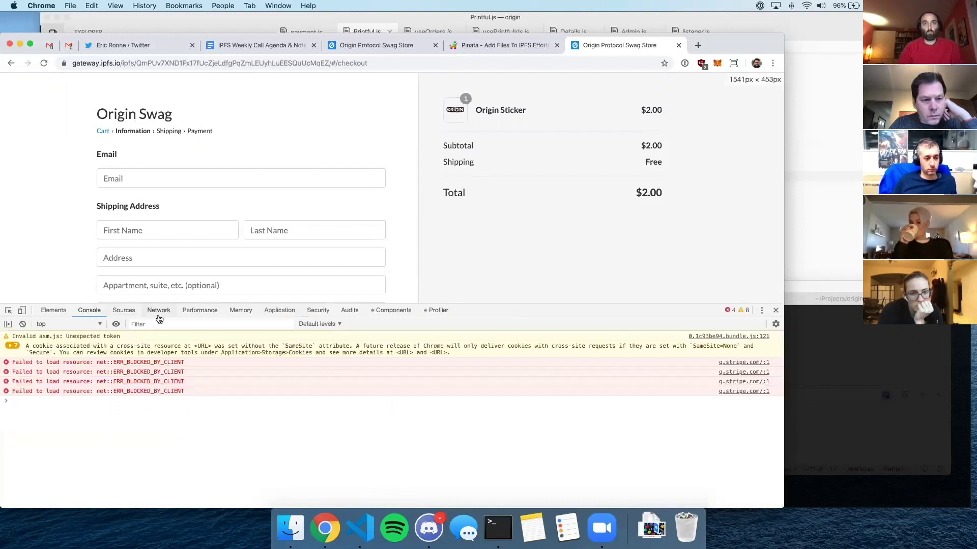
{"action": "left_click_drag", "start_coordinate": [458, 314], "coordinate": [500, 368]}
{"action": "left_click", "coordinate": [159, 367]}
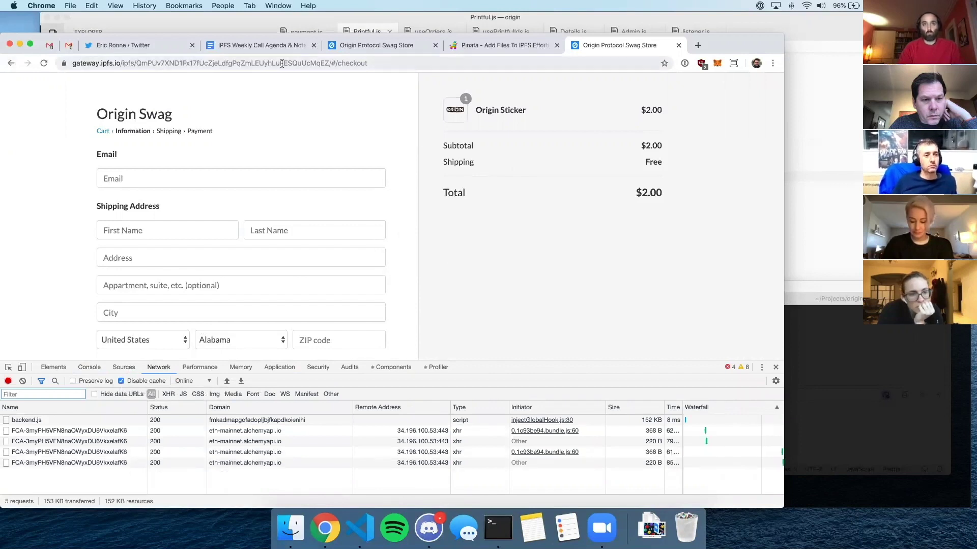
{"action": "left_click", "coordinate": [103, 130]}
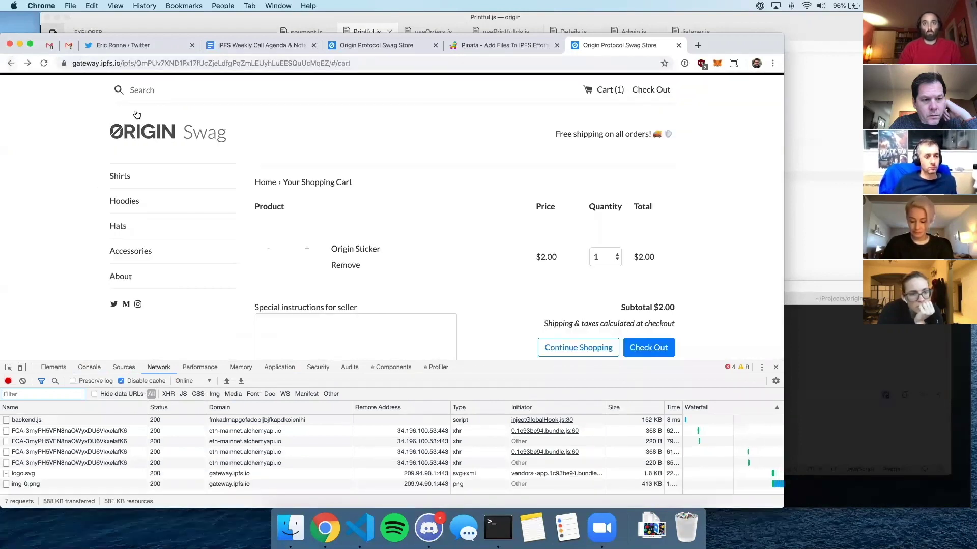
{"action": "left_click", "coordinate": [194, 134]}
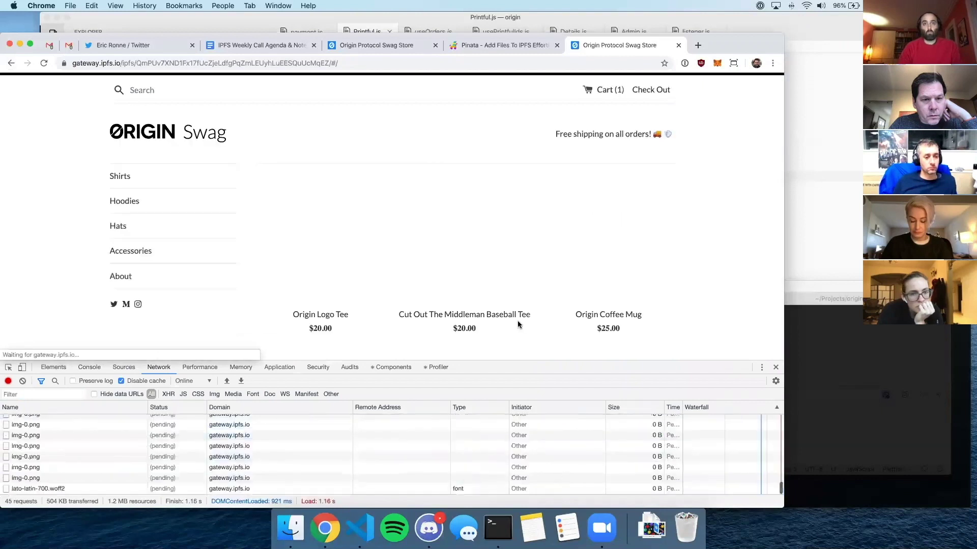
- Open an img-0.png request's headers and select its Request URL up to origin/
{"action": "left_click_drag", "start_coordinate": [540, 358], "coordinate": [458, 171]}
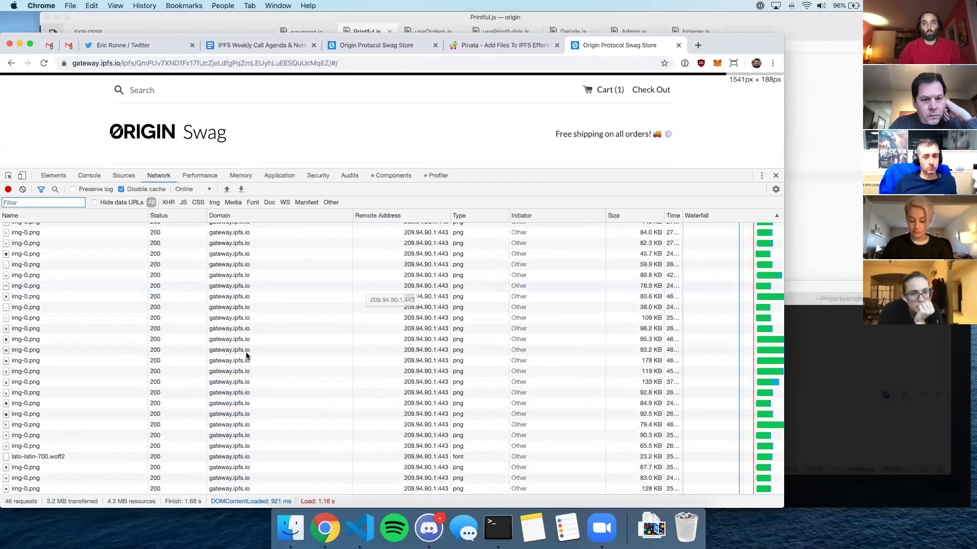
{"action": "scroll", "coordinate": [245, 352], "scroll_direction": "up", "scroll_amount": 5}
{"action": "scroll", "coordinate": [253, 322], "scroll_direction": "down", "scroll_amount": 10}
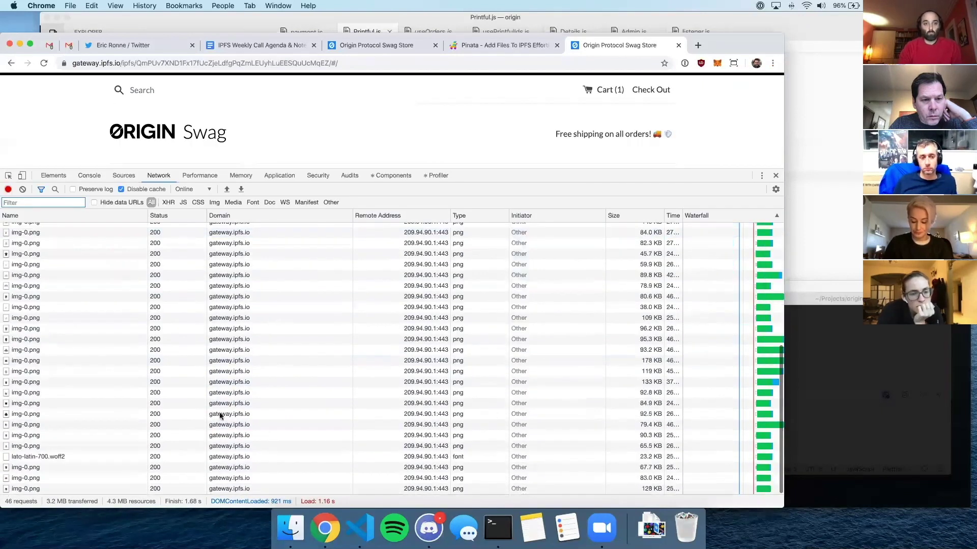
{"action": "left_click_drag", "start_coordinate": [563, 163], "coordinate": [566, 331]}
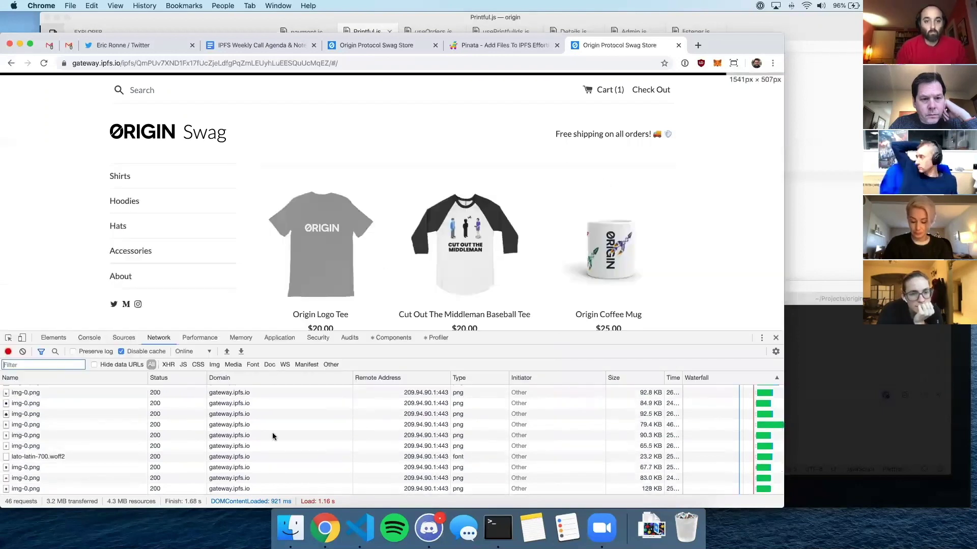
{"action": "scroll", "coordinate": [218, 426], "scroll_direction": "up", "scroll_amount": 10}
{"action": "scroll", "coordinate": [239, 422], "scroll_direction": "down", "scroll_amount": 5}
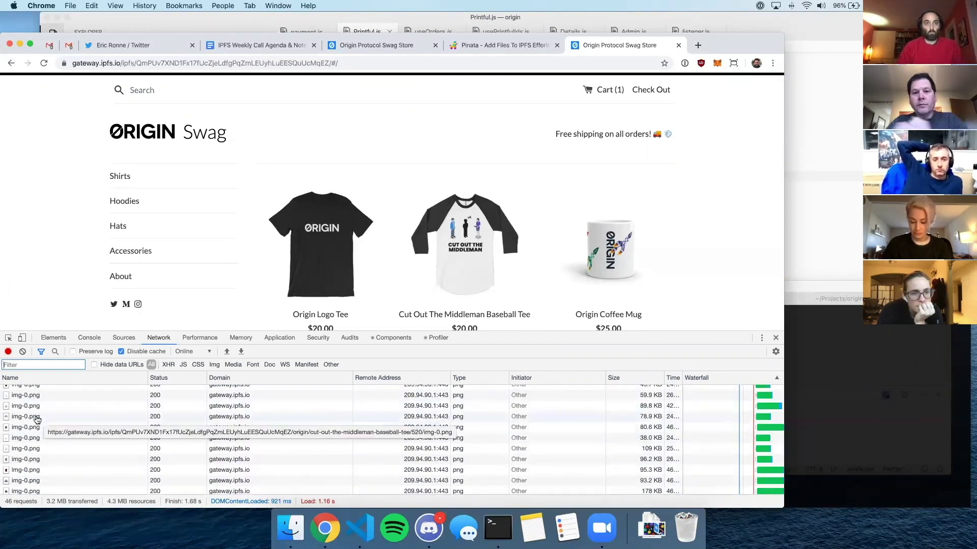
{"action": "left_click", "coordinate": [77, 417]}
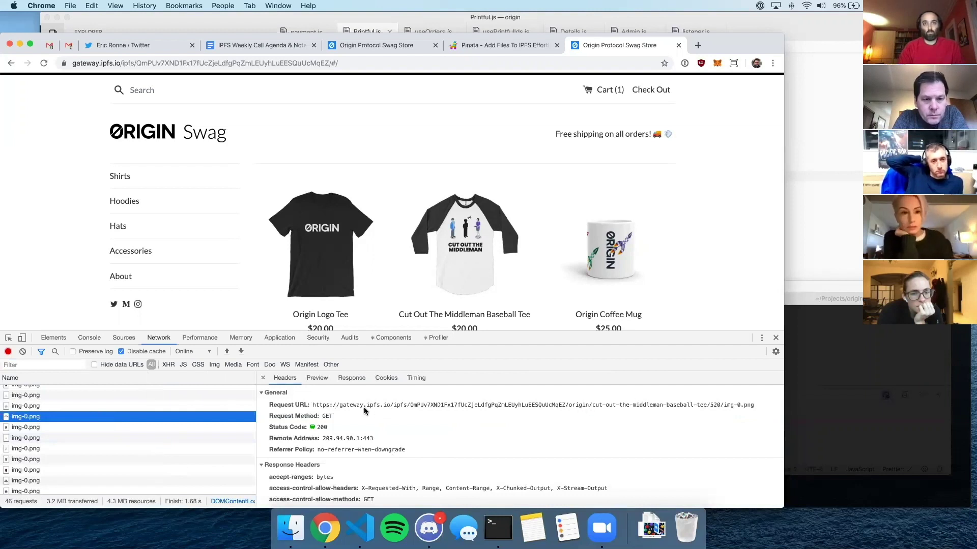
{"action": "left_click_drag", "start_coordinate": [314, 407], "coordinate": [591, 407]}
- Copy the IPFS address and load the store's origin/ folder listing in a new tab
{"action": "key", "text": "super+c"}
{"action": "key", "text": "super+t"}
{"action": "key", "text": "super+v"}
{"action": "key", "text": "Return"}
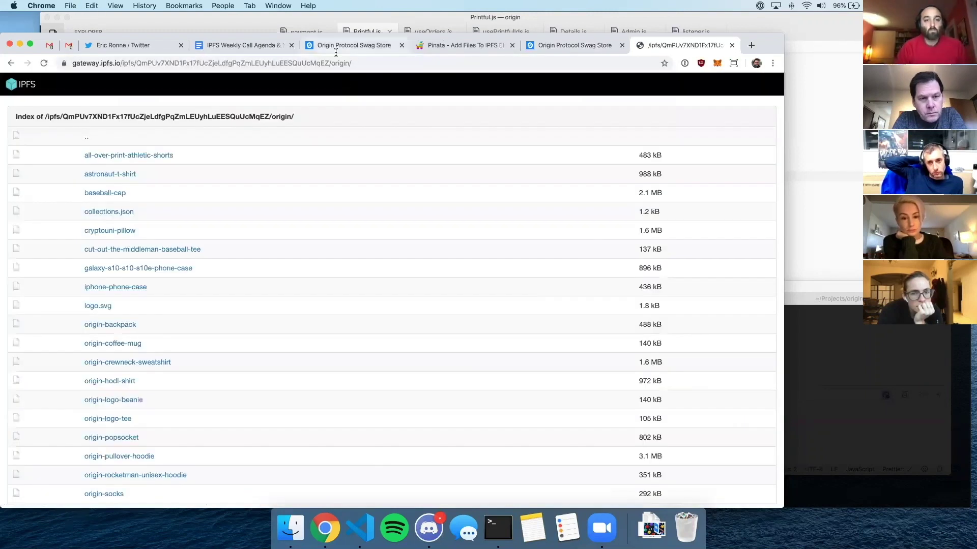
{"action": "scroll", "coordinate": [207, 288], "scroll_direction": "down", "scroll_amount": 10}
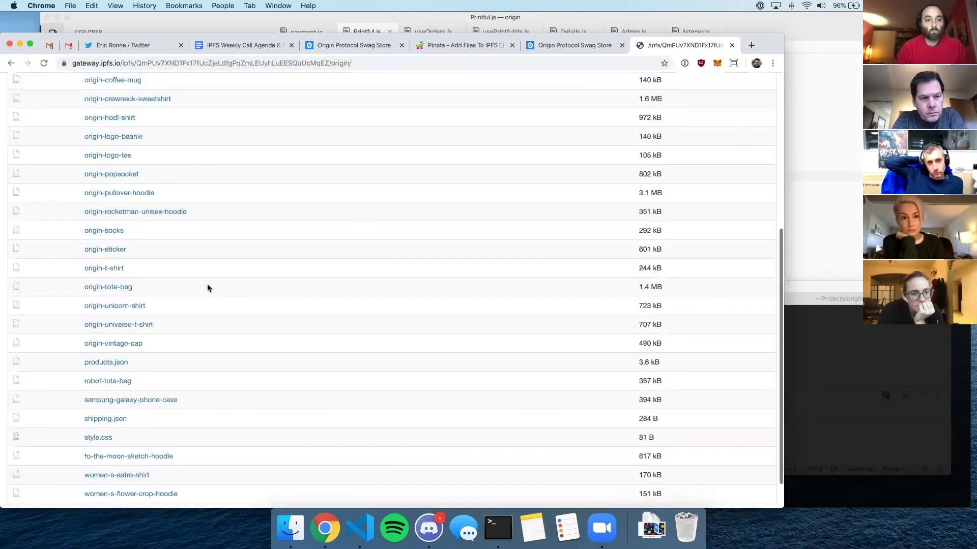
{"action": "scroll", "coordinate": [340, 264], "scroll_direction": "up", "scroll_amount": 10}
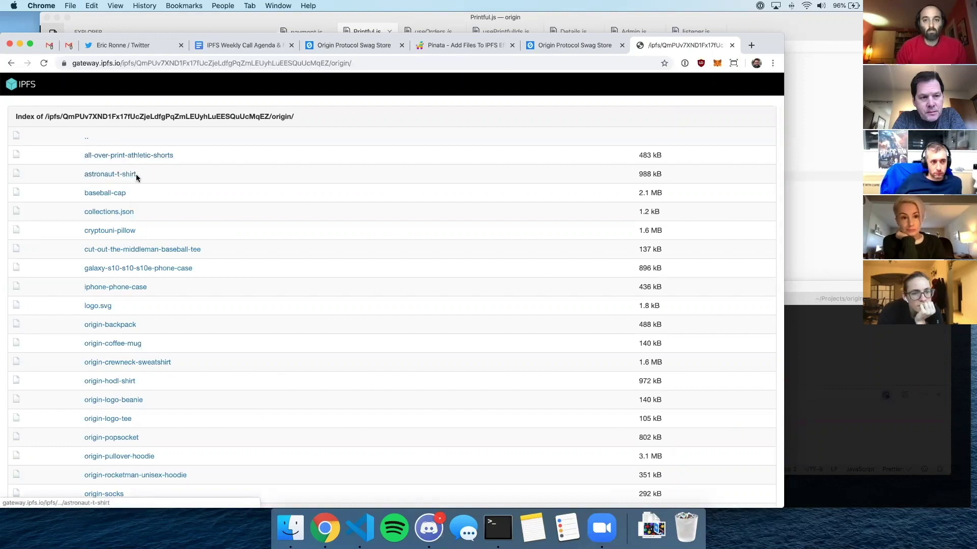
{"action": "scroll", "coordinate": [153, 239], "scroll_direction": "down", "scroll_amount": 6}
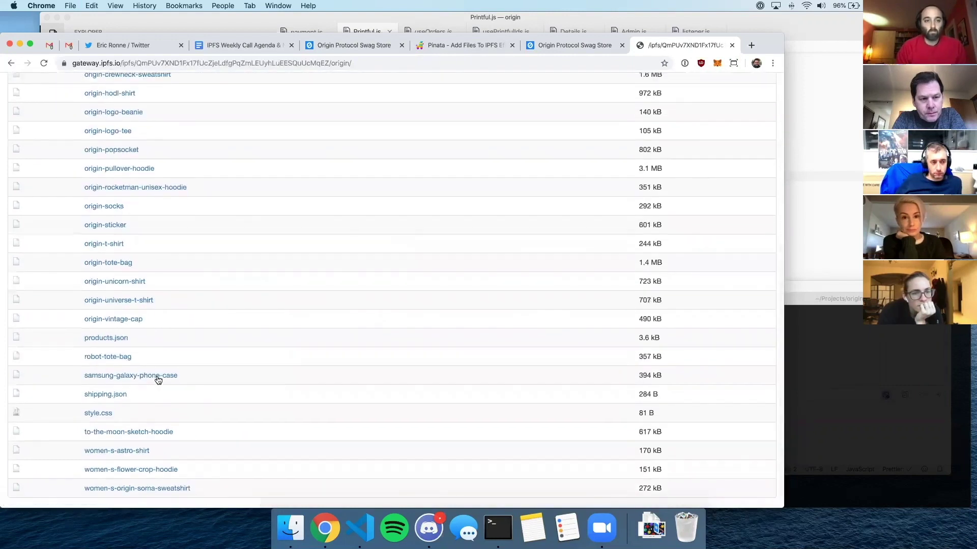
- Open the origin-pullover-hoodie folder and read its data.json
{"action": "left_click", "coordinate": [124, 171]}
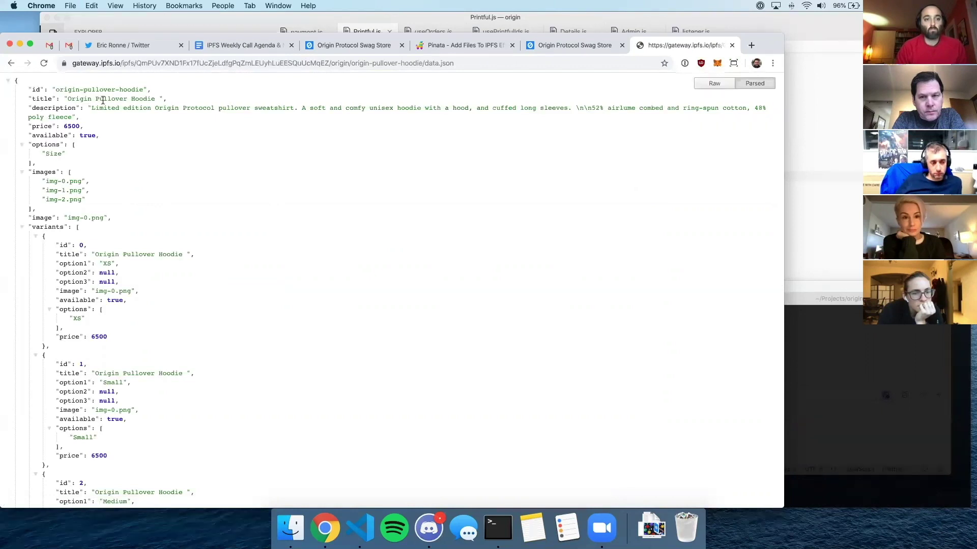
{"action": "scroll", "coordinate": [92, 198], "scroll_direction": "down", "scroll_amount": 4}
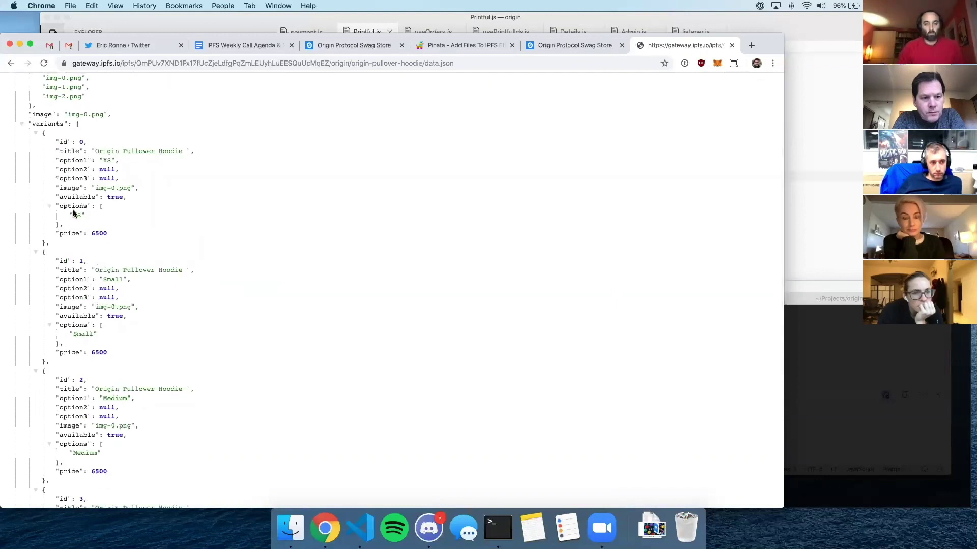
{"action": "scroll", "coordinate": [91, 326], "scroll_direction": "down", "scroll_amount": 5}
{"action": "scroll", "coordinate": [76, 305], "scroll_direction": "up", "scroll_amount": 15}
{"action": "left_click", "coordinate": [12, 63]}
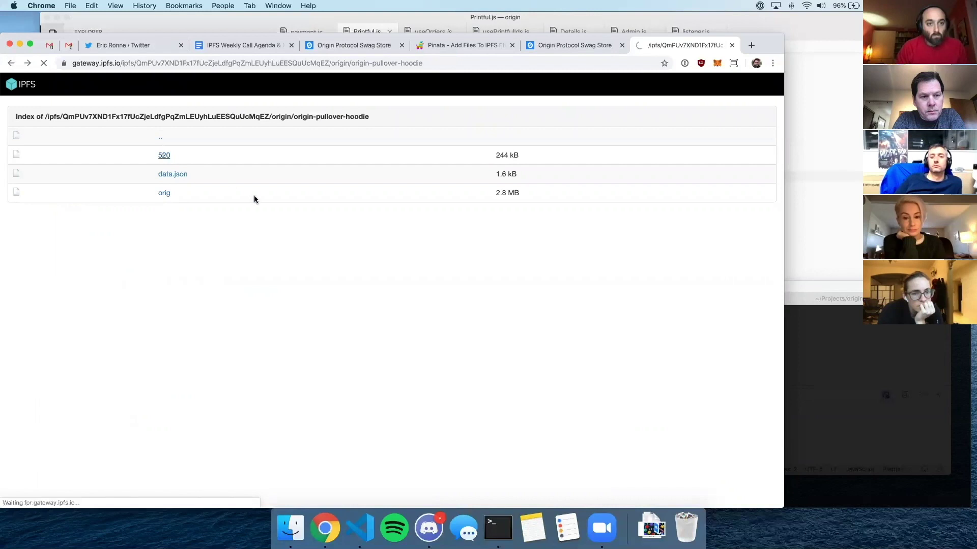
- View the hoodie's 520/img-0.png image, back out to origin/, and open products.json
{"action": "left_click", "coordinate": [173, 156]}
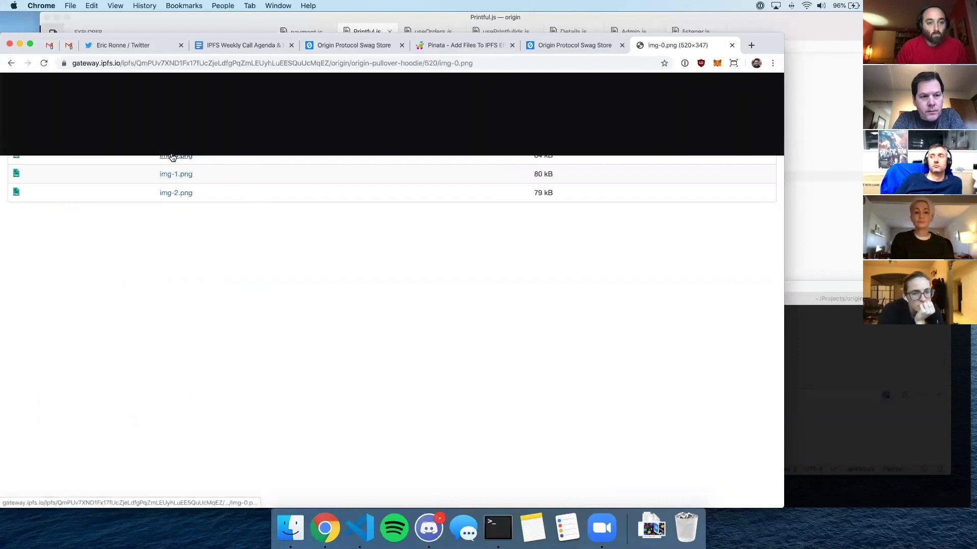
{"action": "left_click", "coordinate": [11, 63]}
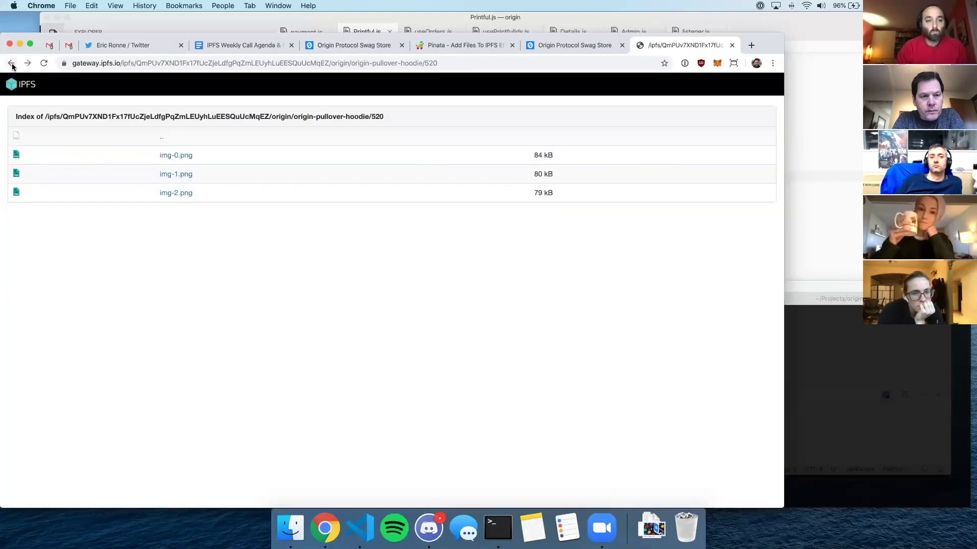
{"action": "left_click", "coordinate": [12, 63]}
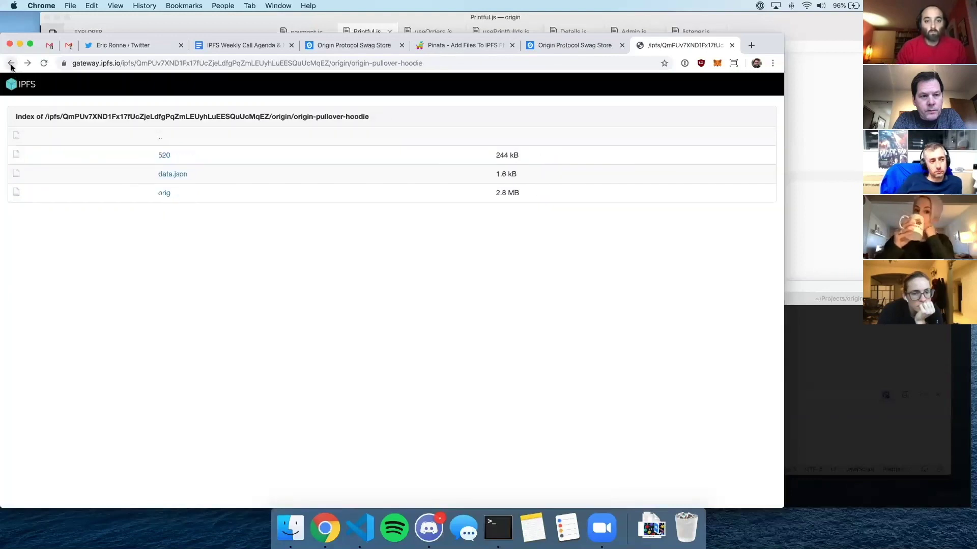
{"action": "left_click", "coordinate": [11, 64]}
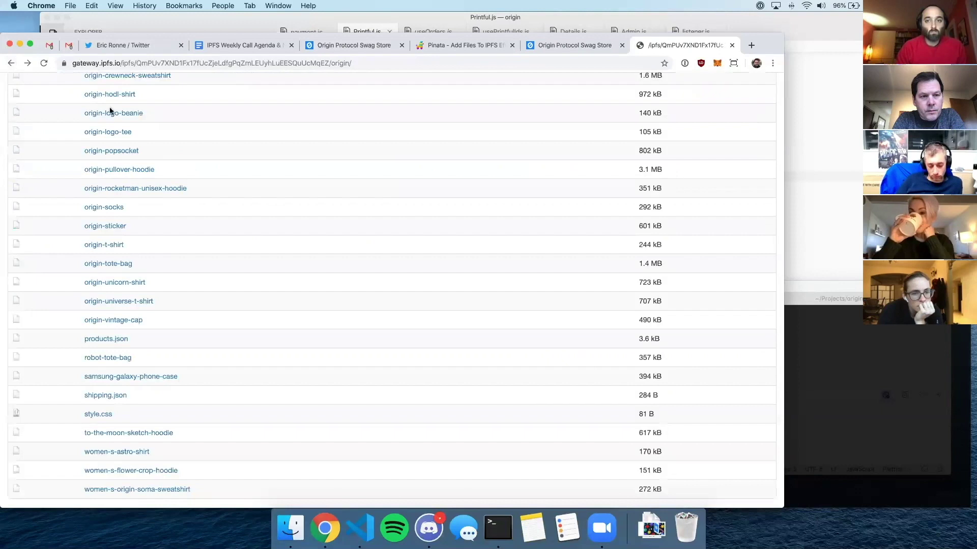
{"action": "scroll", "coordinate": [109, 283], "scroll_direction": "up", "scroll_amount": 10}
{"action": "scroll", "coordinate": [102, 201], "scroll_direction": "down", "scroll_amount": 10}
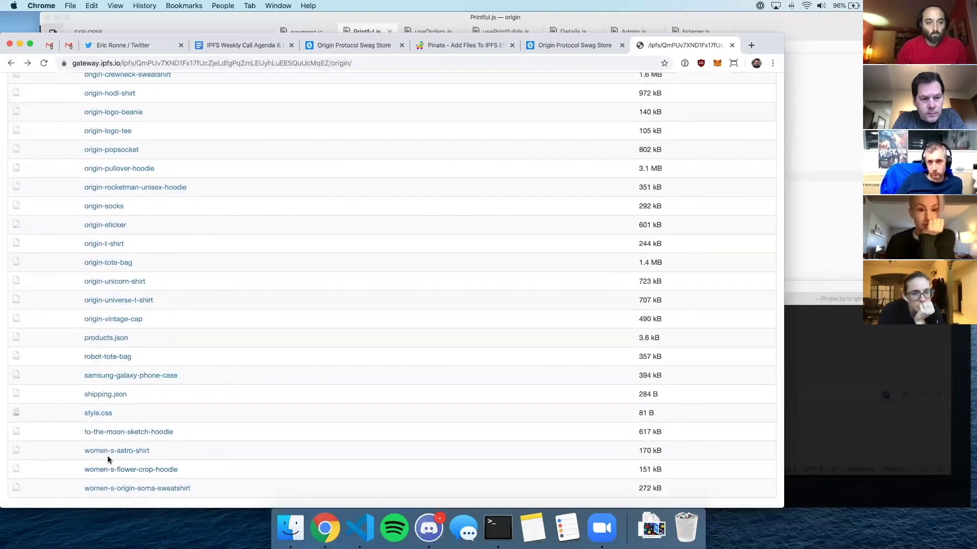
{"action": "left_click", "coordinate": [105, 339]}
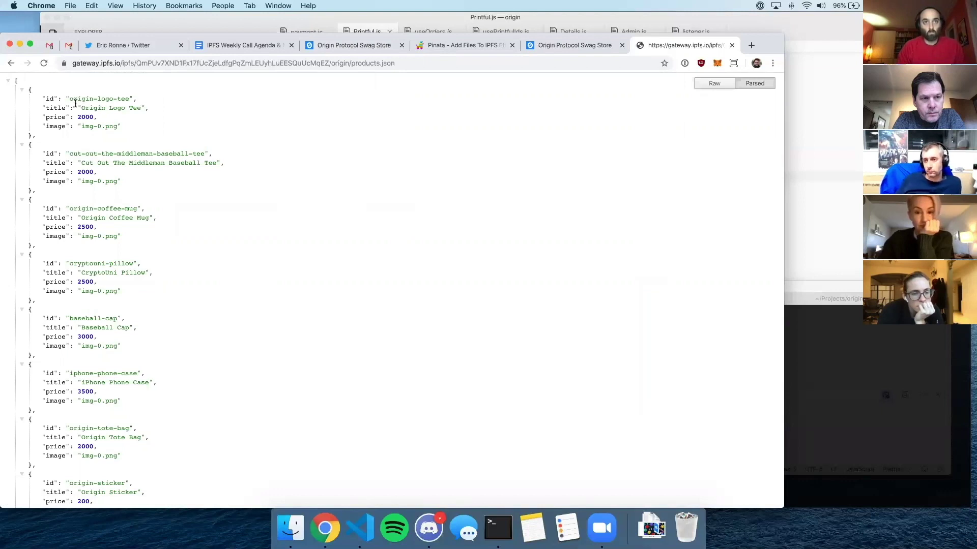
- Highlight the first product's id in products.json, then switch back to the Origin Swag store tab
{"action": "left_click_drag", "start_coordinate": [100, 102], "coordinate": [113, 99]}
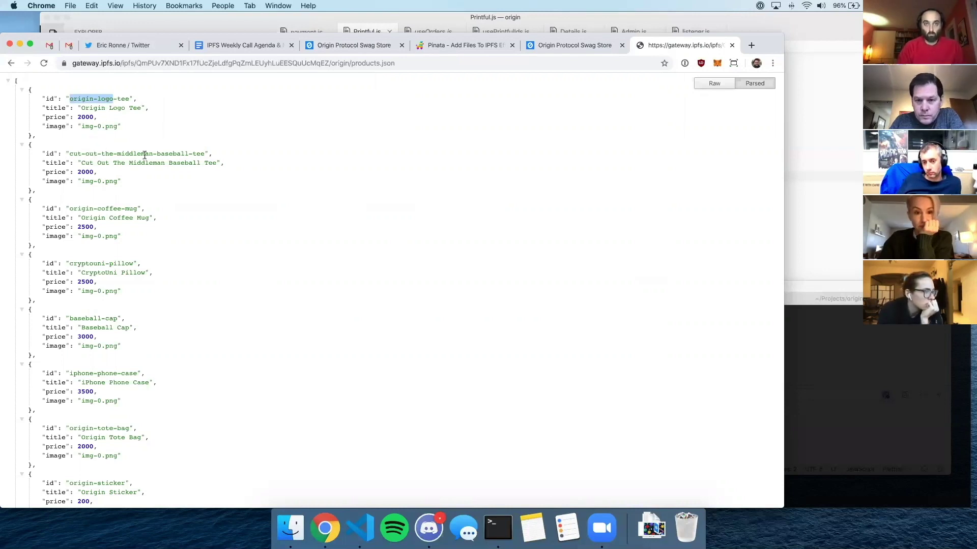
{"action": "left_click", "coordinate": [544, 50]}
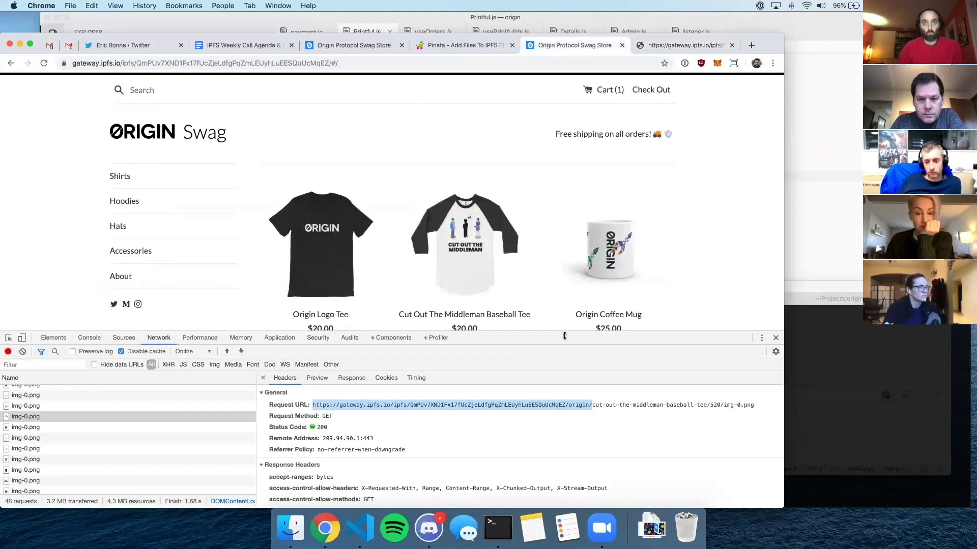
- Open shipping.json from the origin/ listing to see free US domestic and free international shipping
{"action": "left_click_drag", "start_coordinate": [442, 331], "coordinate": [442, 432]}
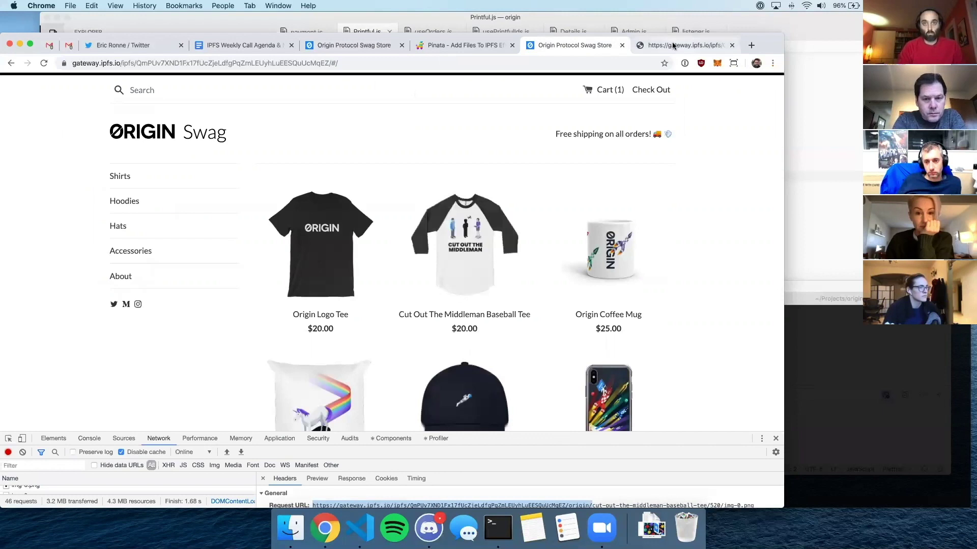
{"action": "left_click", "coordinate": [676, 45]}
{"action": "left_click", "coordinate": [17, 64]}
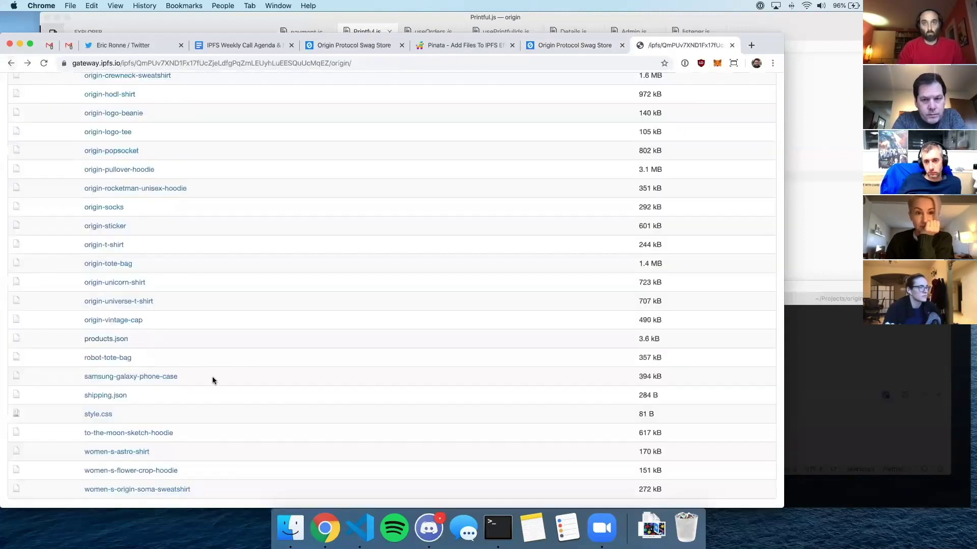
{"action": "left_click", "coordinate": [105, 397]}
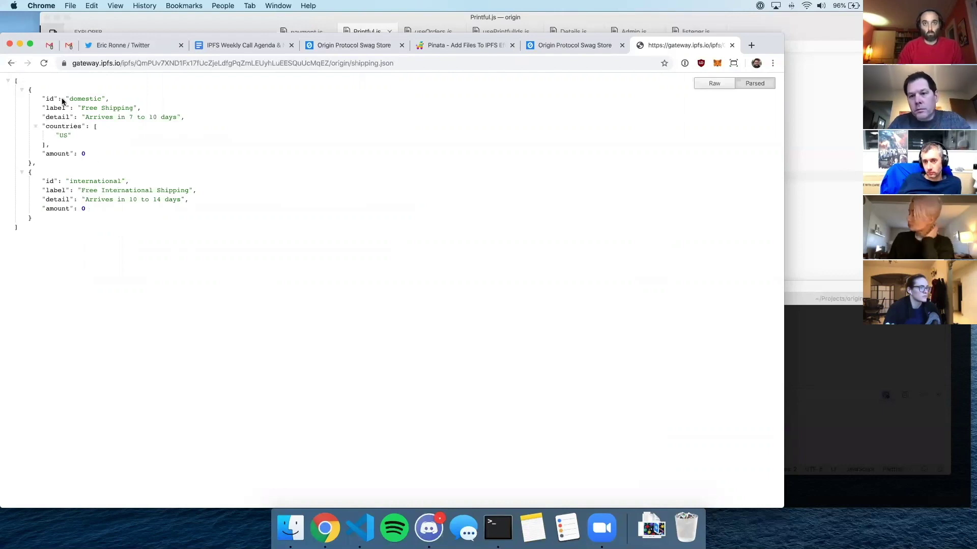
{"action": "left_click", "coordinate": [10, 64]}
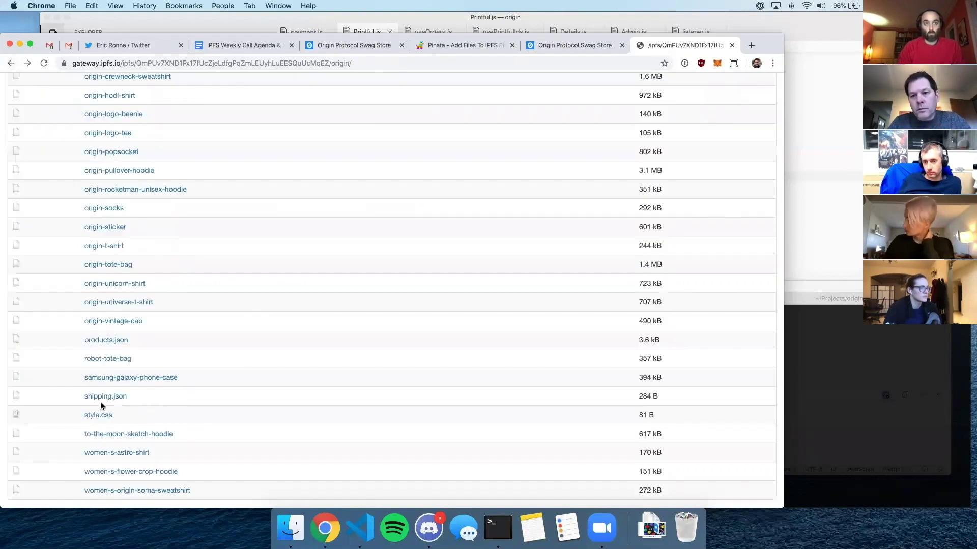
- Scroll the origin/ listing, select its IPFS hash in the address bar, and switch to Finder
{"action": "scroll", "coordinate": [212, 405], "scroll_direction": "down", "scroll_amount": 2}
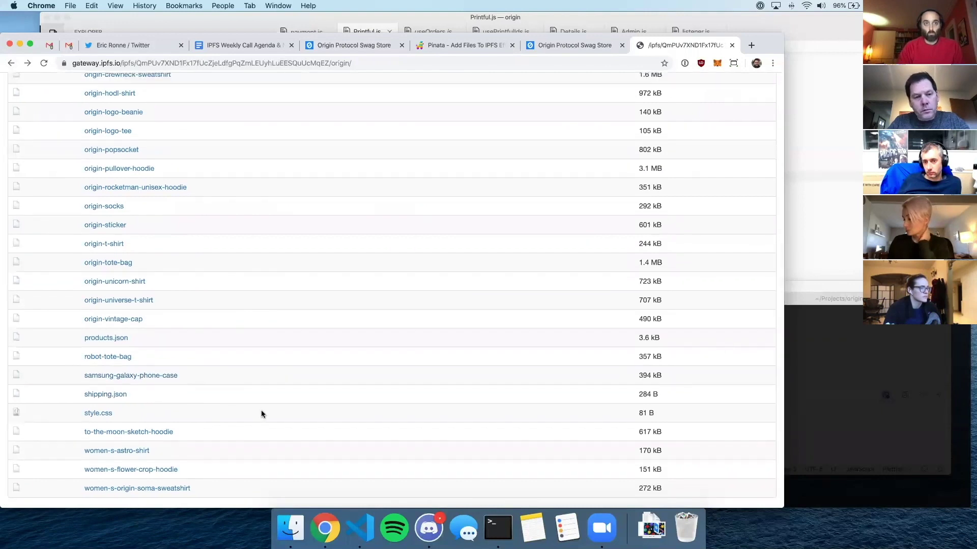
{"action": "scroll", "coordinate": [261, 410], "scroll_direction": "up", "scroll_amount": 10}
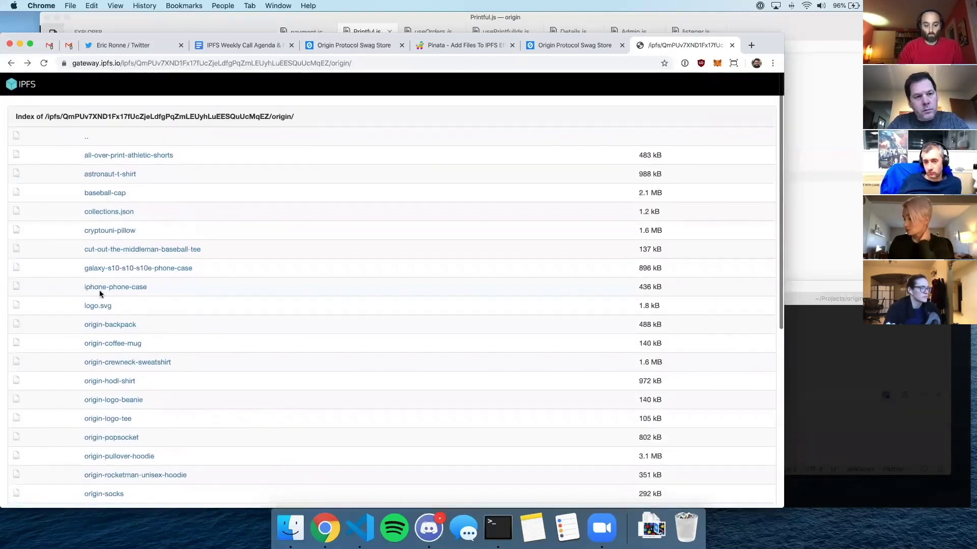
{"action": "scroll", "coordinate": [345, 253], "scroll_direction": "down", "scroll_amount": 6}
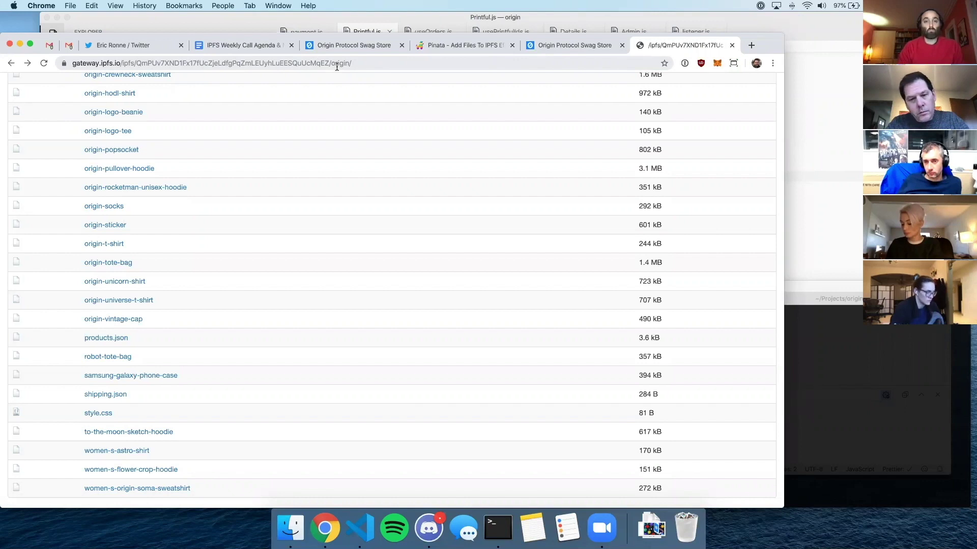
{"action": "double_click", "coordinate": [182, 63]}
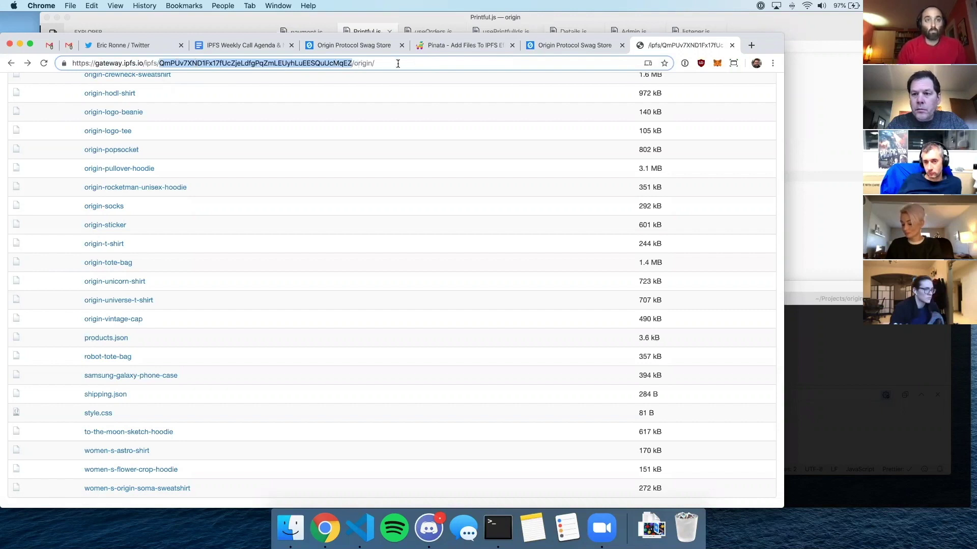
{"action": "left_click", "coordinate": [291, 528]}
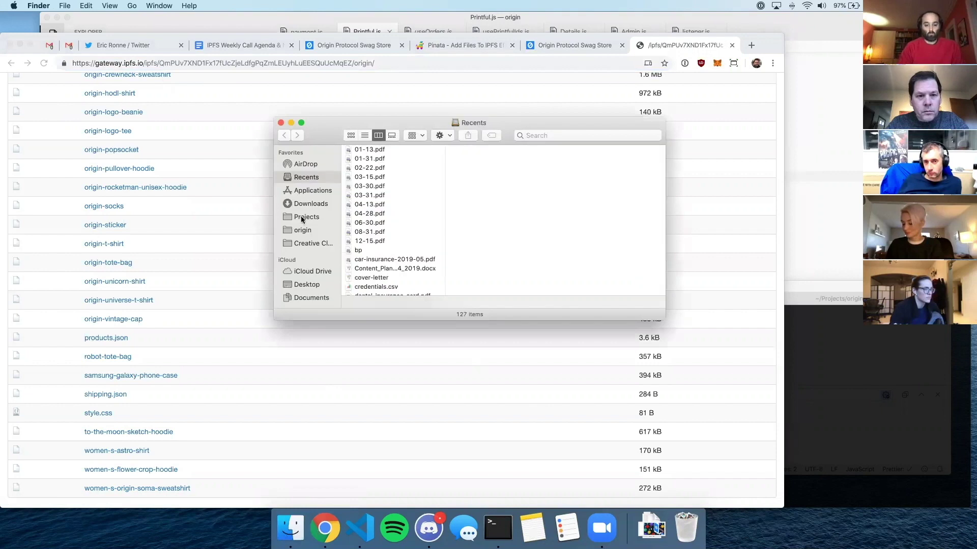
- Browse origin > dapps > shop > public, view its origin and dist folders, then close Finder
{"action": "left_click", "coordinate": [309, 227]}
{"action": "left_click", "coordinate": [390, 186]}
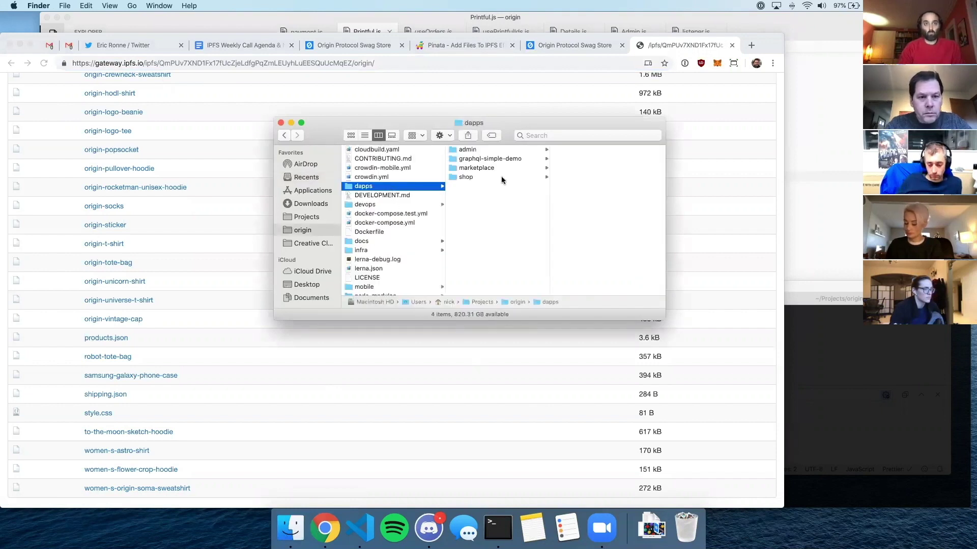
{"action": "left_click", "coordinate": [501, 178]}
{"action": "left_click", "coordinate": [572, 204]}
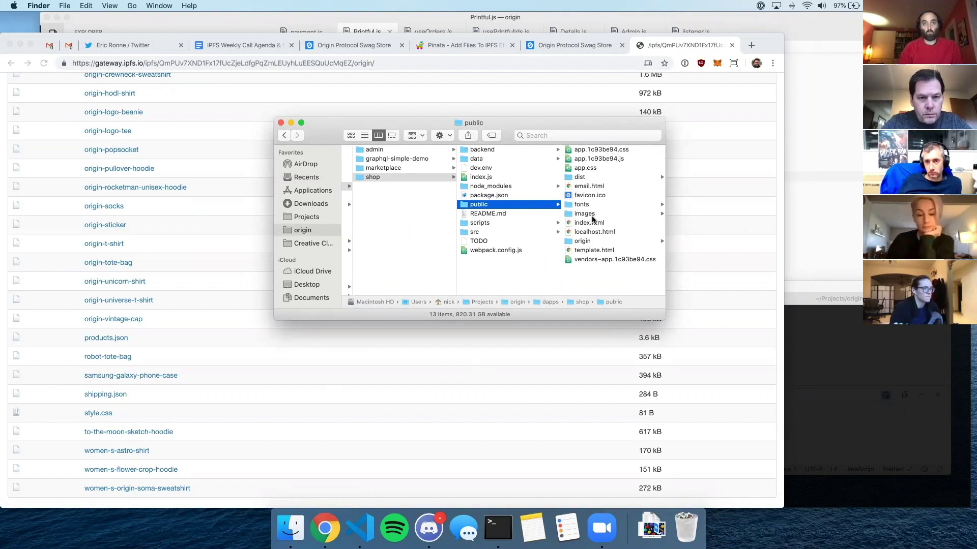
{"action": "left_click", "coordinate": [589, 242]}
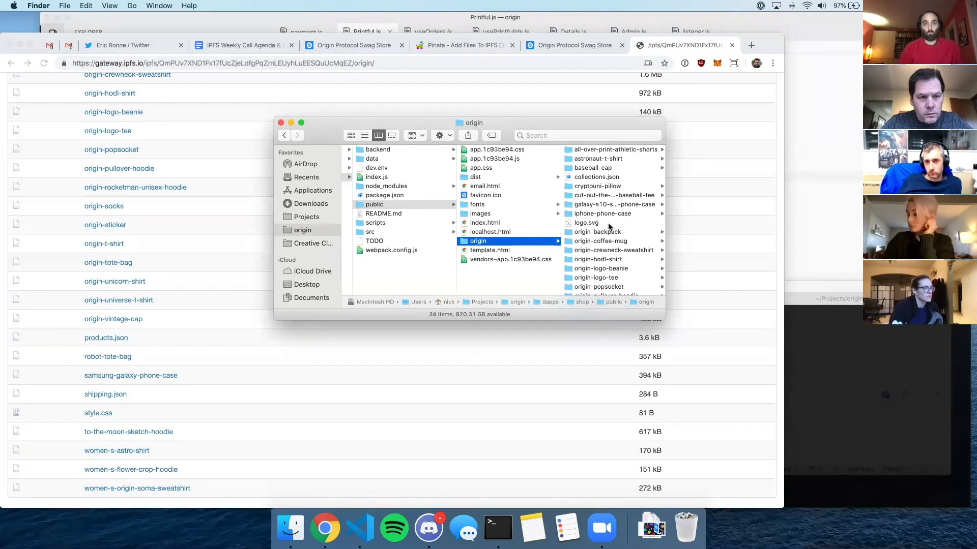
{"action": "scroll", "coordinate": [622, 199], "scroll_direction": "down", "scroll_amount": 5}
{"action": "scroll", "coordinate": [621, 197], "scroll_direction": "up", "scroll_amount": 5}
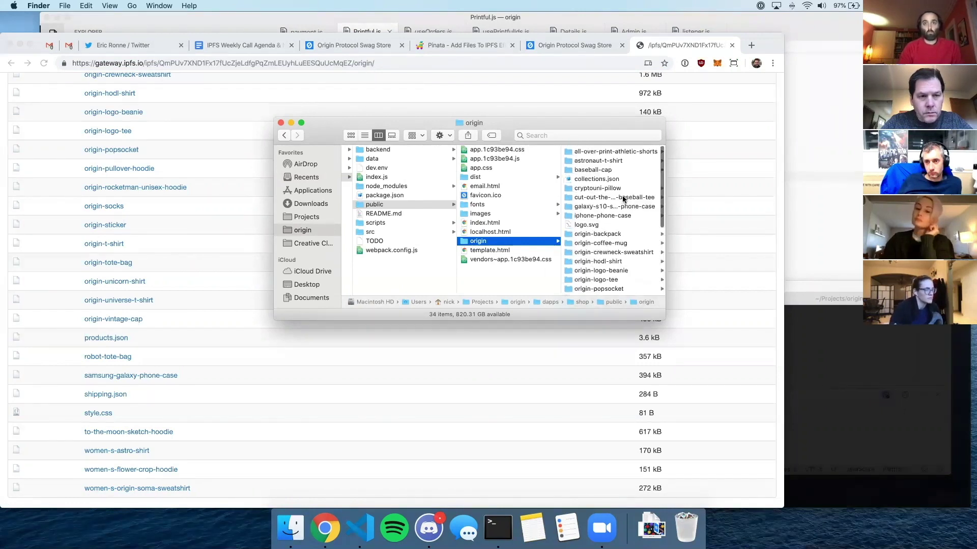
{"action": "left_click", "coordinate": [476, 177]}
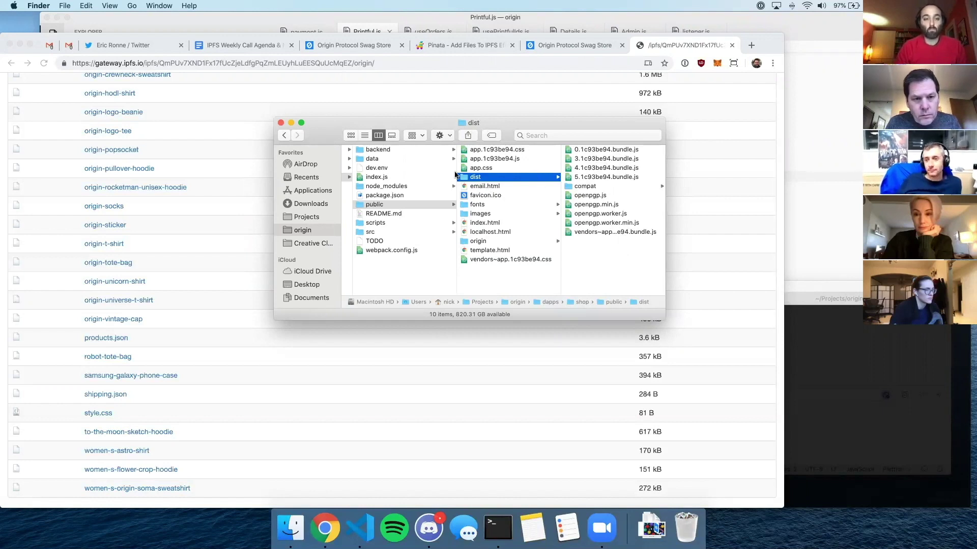
{"action": "left_click", "coordinate": [281, 123]}
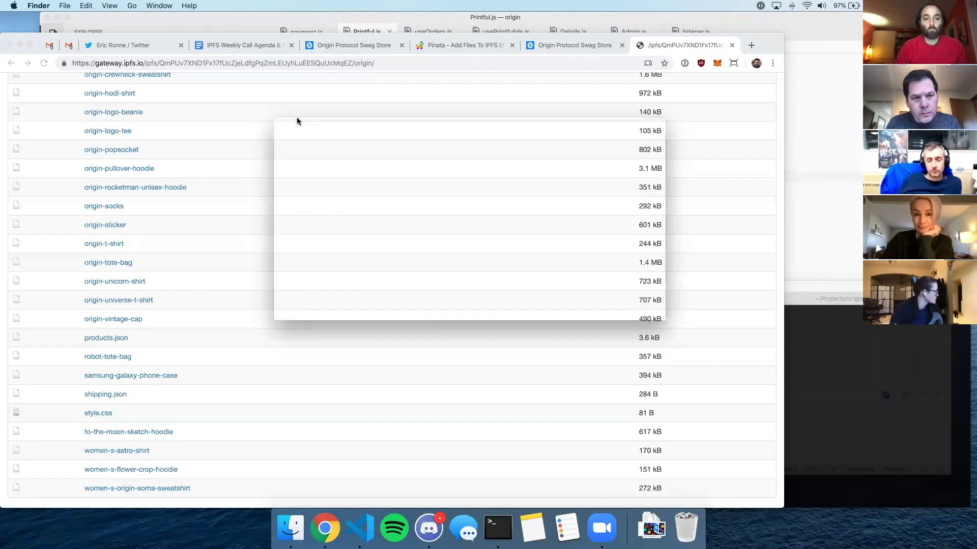
{"action": "left_click", "coordinate": [462, 45]}
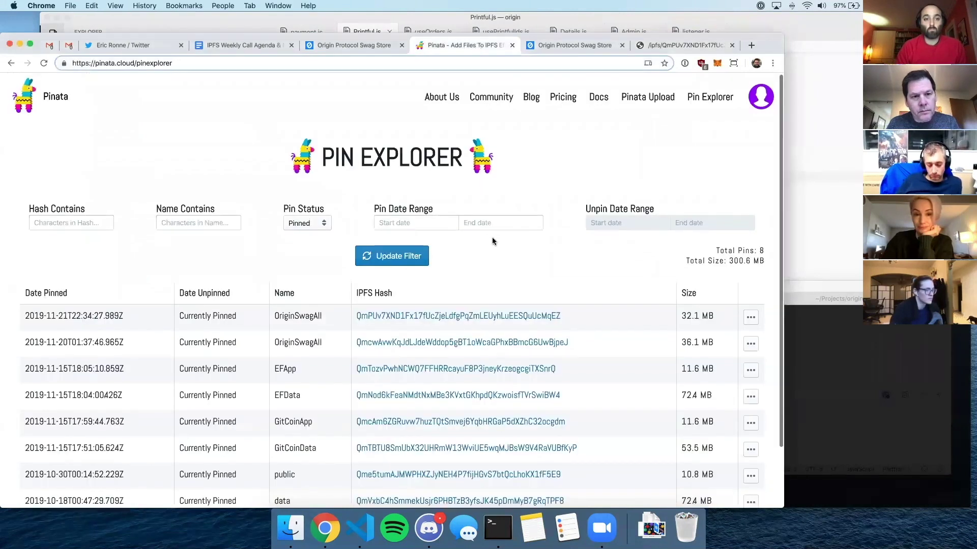
- Visit Pinata's Upload page and its Upload Directory option
{"action": "scroll", "coordinate": [494, 237], "scroll_direction": "up", "scroll_amount": 1}
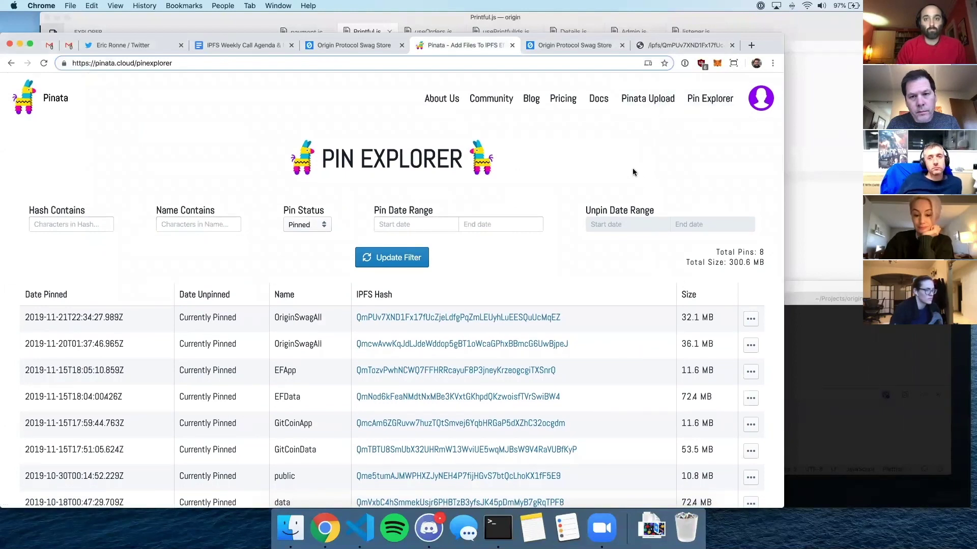
{"action": "scroll", "coordinate": [632, 172], "scroll_direction": "down", "scroll_amount": 3}
{"action": "scroll", "coordinate": [633, 172], "scroll_direction": "up", "scroll_amount": 3}
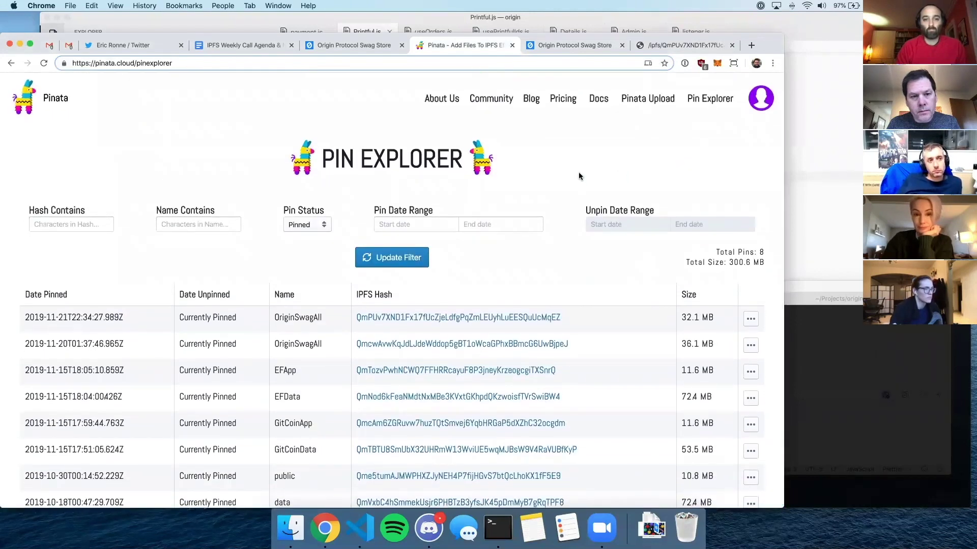
{"action": "scroll", "coordinate": [568, 199], "scroll_direction": "down", "scroll_amount": 3}
{"action": "scroll", "coordinate": [582, 189], "scroll_direction": "up", "scroll_amount": 3}
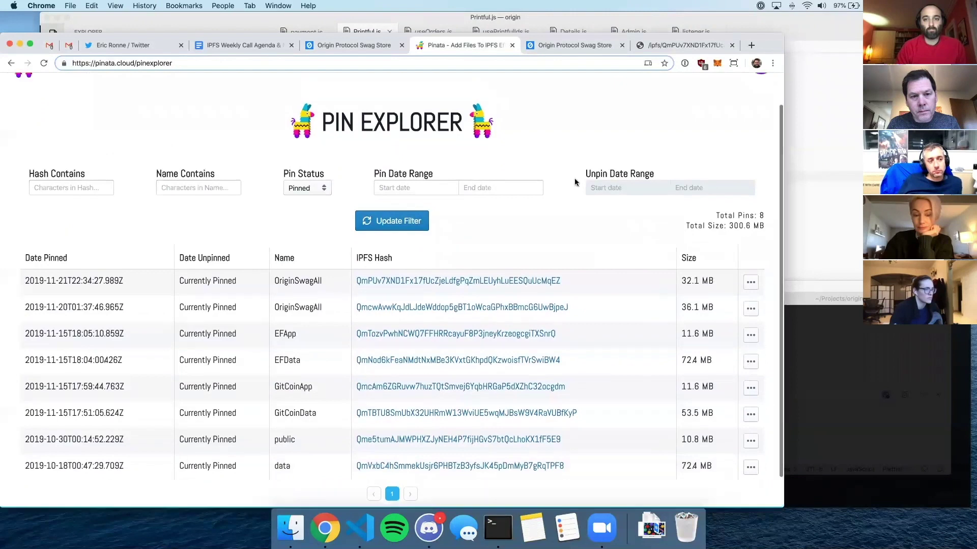
{"action": "left_click", "coordinate": [648, 98]}
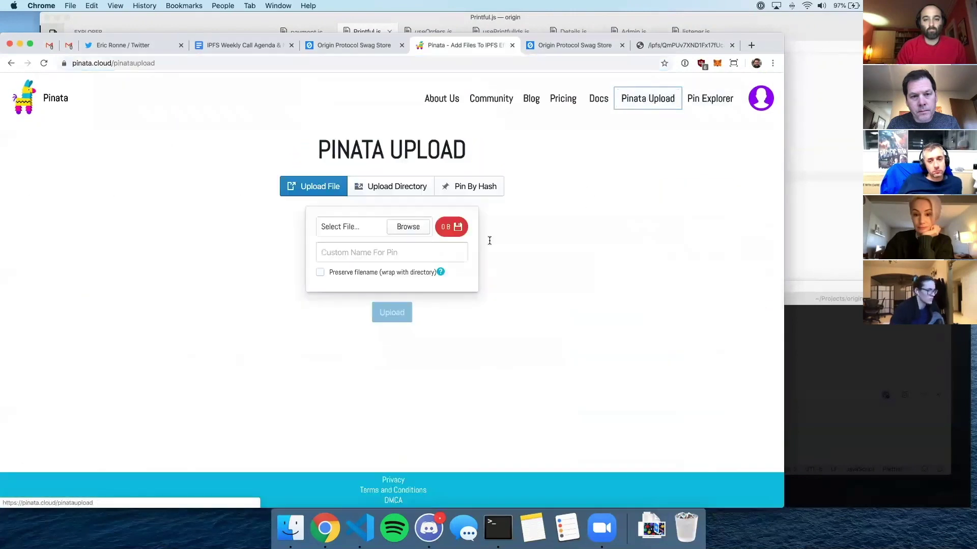
{"action": "left_click", "coordinate": [376, 188]}
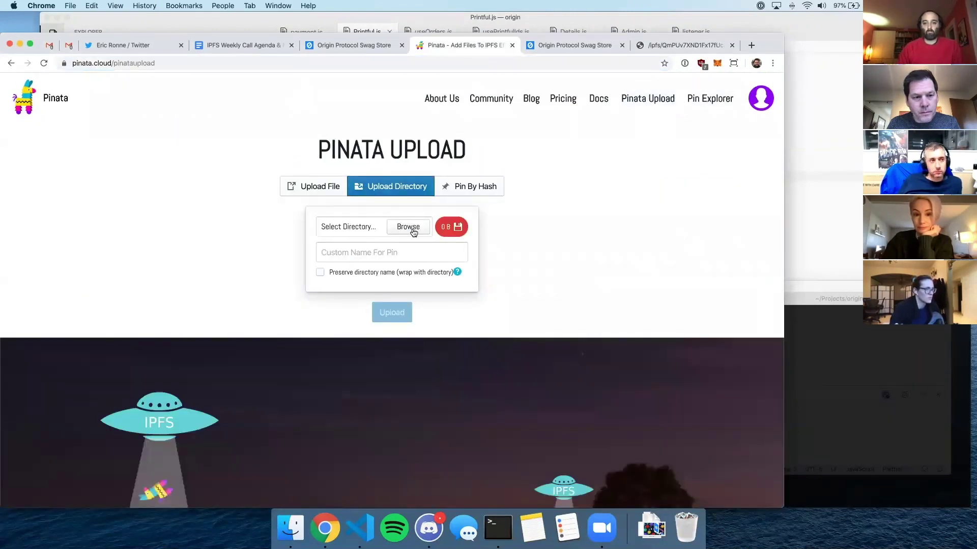
- Back in Pin Explorer, open the newest OriginSwagAll pin in a new tab
{"action": "left_click", "coordinate": [710, 99]}
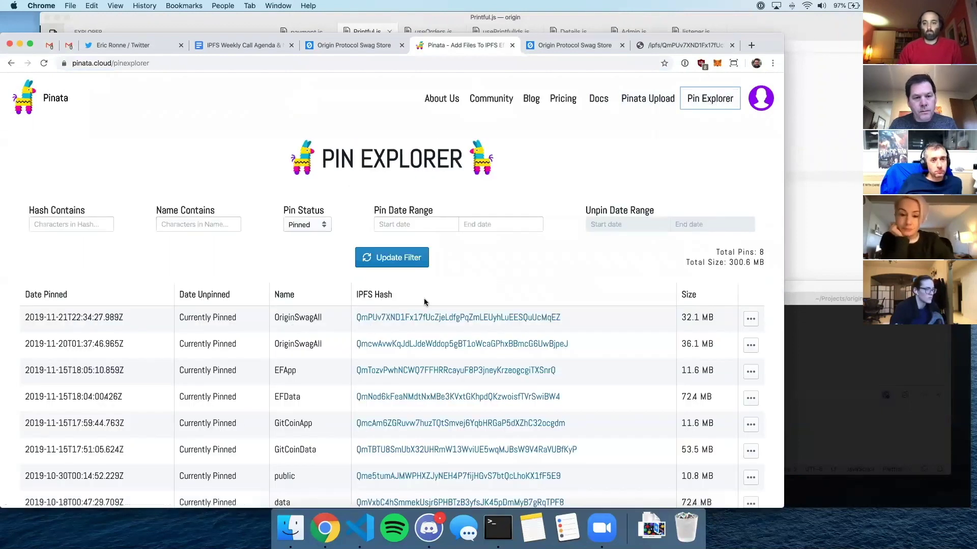
{"action": "scroll", "coordinate": [424, 302], "scroll_direction": "down", "scroll_amount": 2}
{"action": "scroll", "coordinate": [425, 301], "scroll_direction": "down", "scroll_amount": 1}
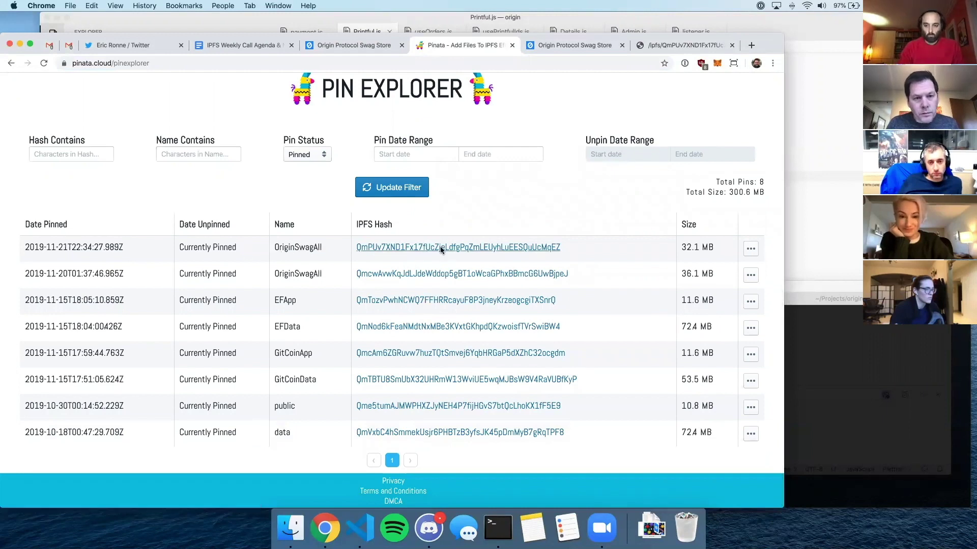
{"action": "left_click", "coordinate": [441, 248]}
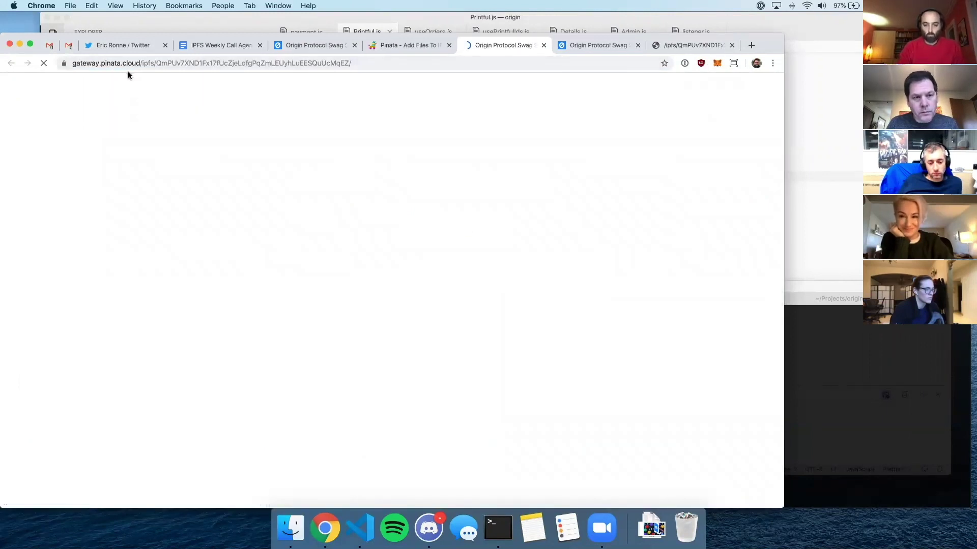
- From the Pinata pin list, open the EFApp pin to load the Ethporeum demo store
{"action": "left_click", "coordinate": [410, 45]}
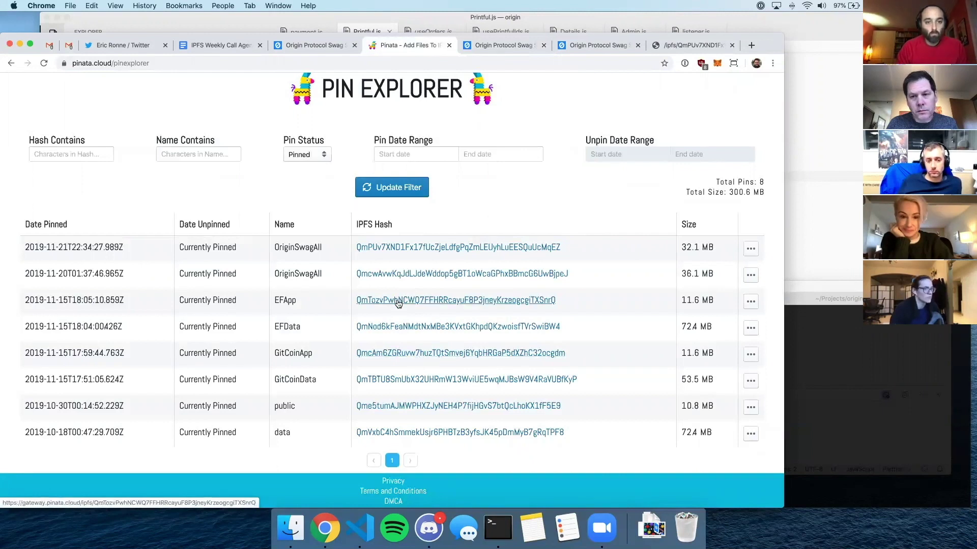
{"action": "left_click", "coordinate": [399, 304]}
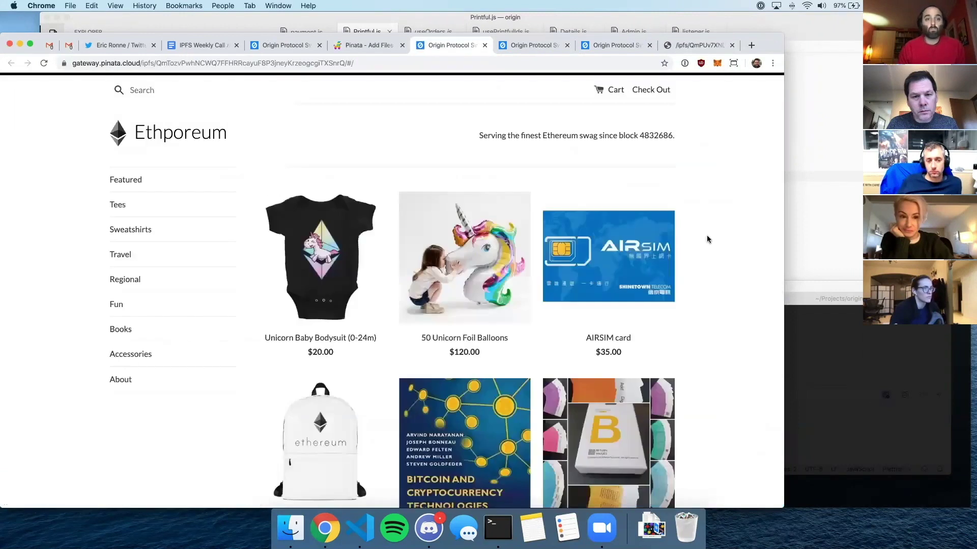
{"action": "scroll", "coordinate": [707, 238], "scroll_direction": "down", "scroll_amount": 10}
{"action": "scroll", "coordinate": [707, 238], "scroll_direction": "up", "scroll_amount": 10}
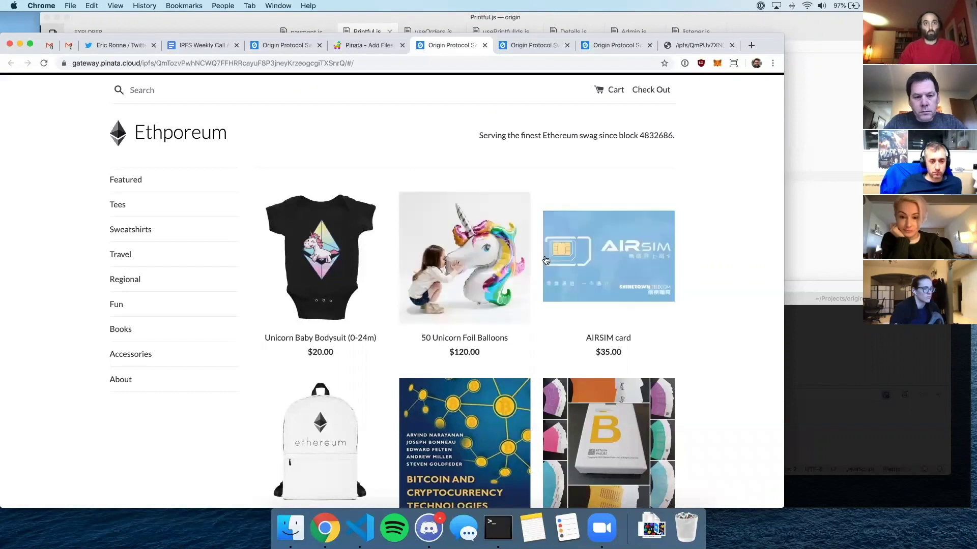
{"action": "scroll", "coordinate": [402, 300], "scroll_direction": "down", "scroll_amount": 3}
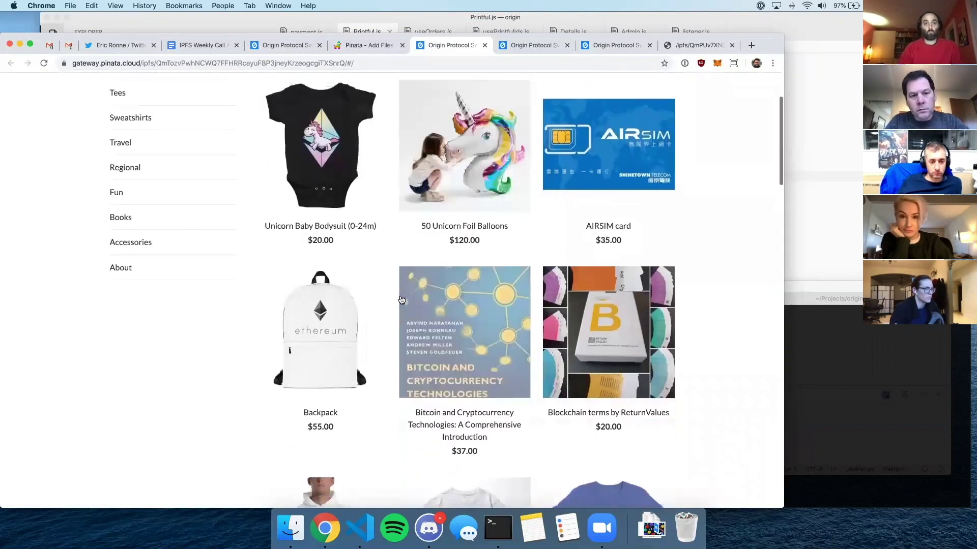
{"action": "scroll", "coordinate": [539, 309], "scroll_direction": "up", "scroll_amount": 3}
{"action": "scroll", "coordinate": [538, 309], "scroll_direction": "down", "scroll_amount": 2}
{"action": "scroll", "coordinate": [538, 309], "scroll_direction": "up", "scroll_amount": 2}
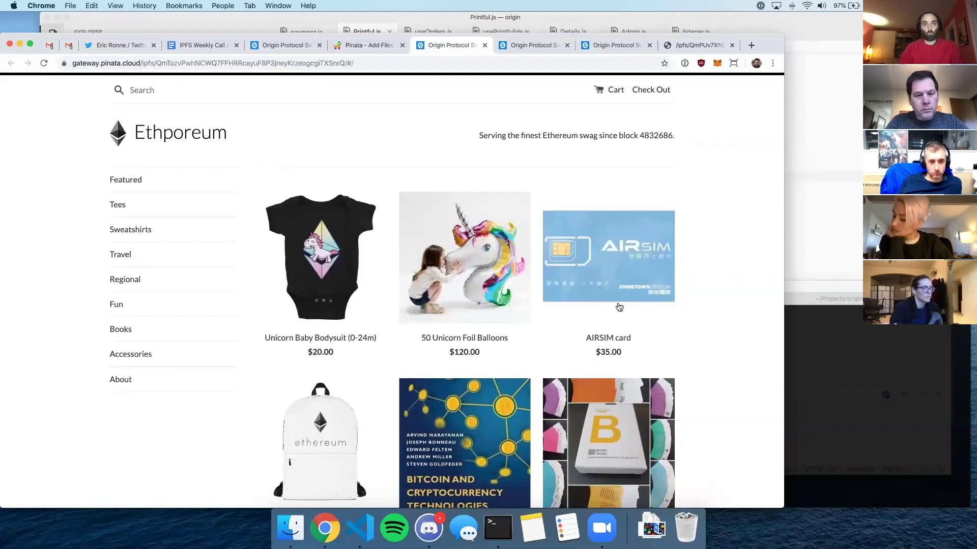
- Browse the Ethporeum store's Tees collection
{"action": "left_click", "coordinate": [135, 207]}
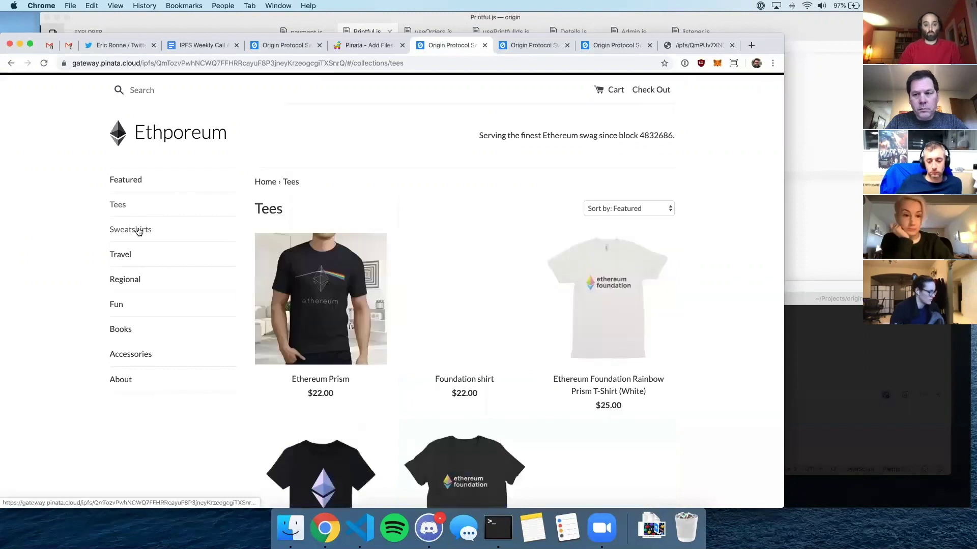
{"action": "scroll", "coordinate": [626, 247], "scroll_direction": "down", "scroll_amount": 7}
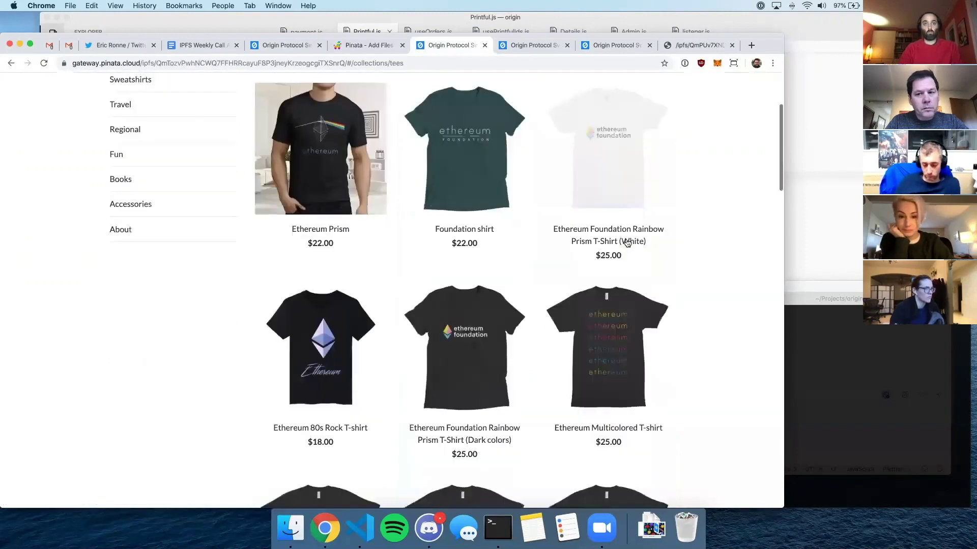
{"action": "scroll", "coordinate": [627, 243], "scroll_direction": "down", "scroll_amount": 3}
{"action": "scroll", "coordinate": [601, 204], "scroll_direction": "up", "scroll_amount": 10}
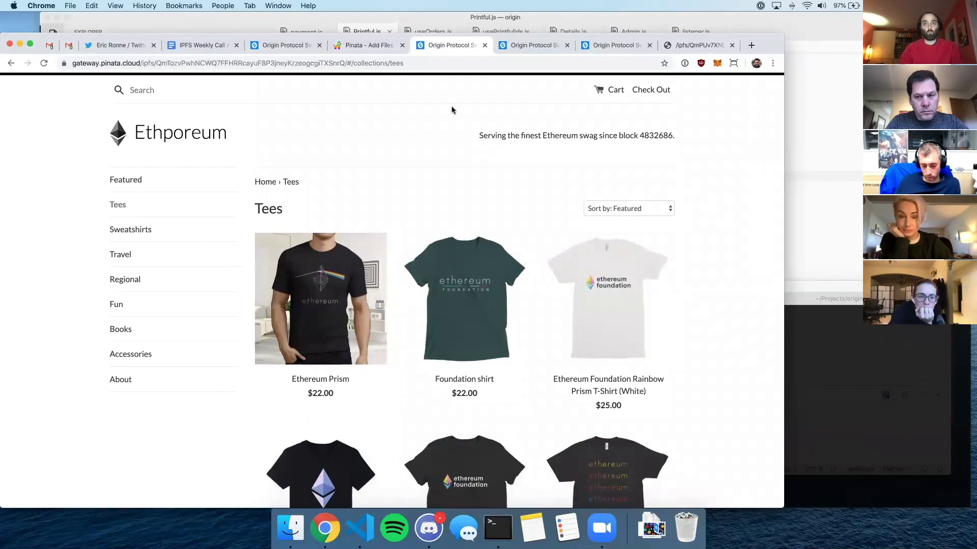
- Open the GitCoinApp pin from Pinata to view the Gitcoin demo store
{"action": "left_click", "coordinate": [362, 47]}
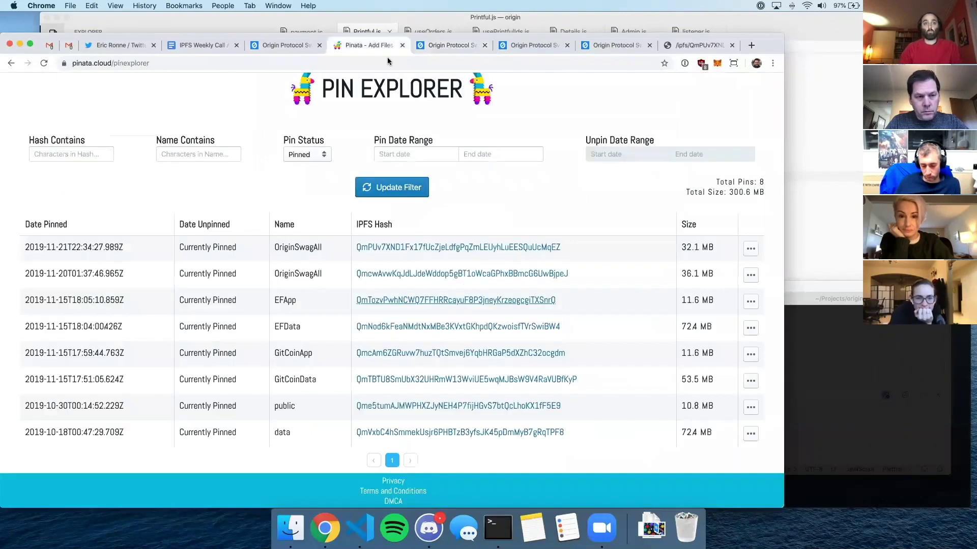
{"action": "left_click", "coordinate": [473, 358]}
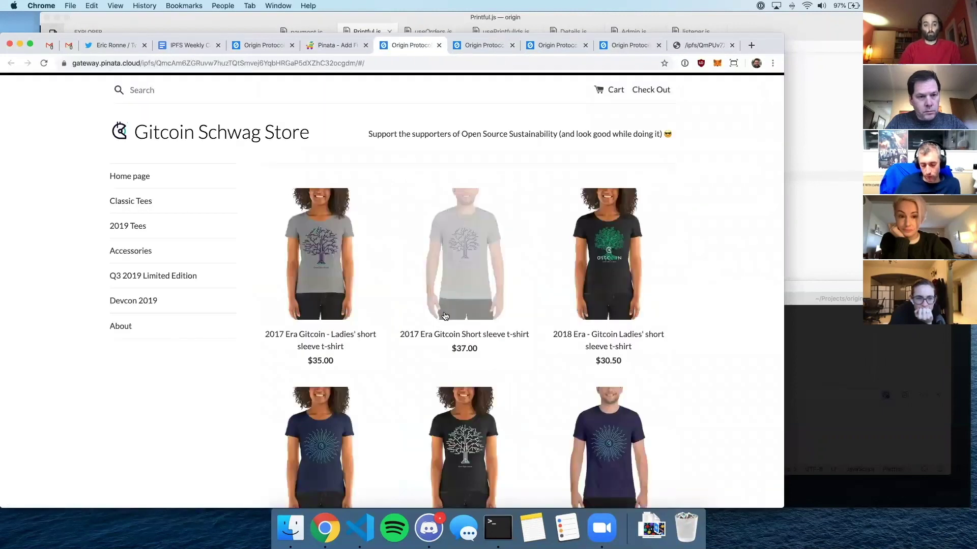
{"action": "scroll", "coordinate": [444, 315], "scroll_direction": "down", "scroll_amount": 10}
{"action": "scroll", "coordinate": [679, 259], "scroll_direction": "up", "scroll_amount": 10}
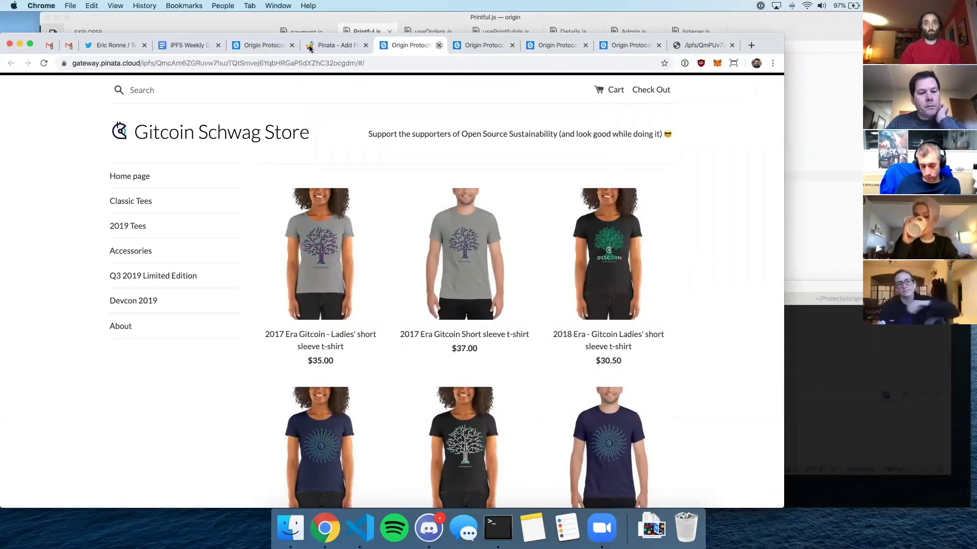
- Close the Gitcoin store and return to the Origin Swag store tab
{"action": "left_click", "coordinate": [439, 46]}
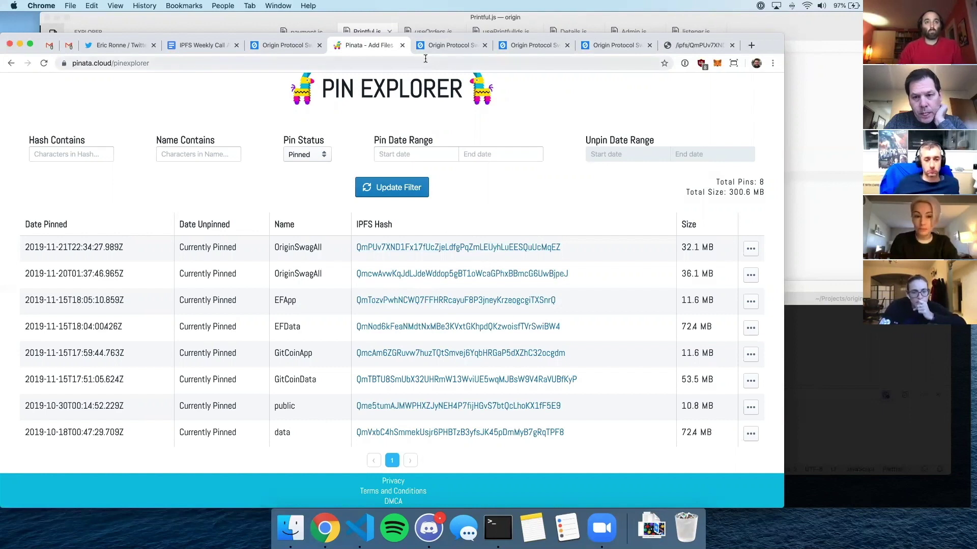
{"action": "left_click", "coordinate": [454, 46]}
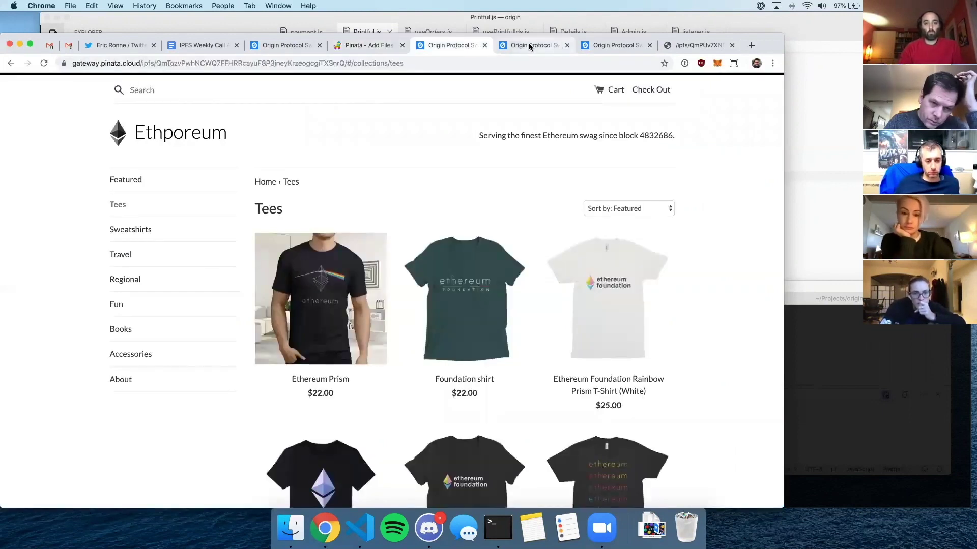
{"action": "left_click", "coordinate": [529, 44]}
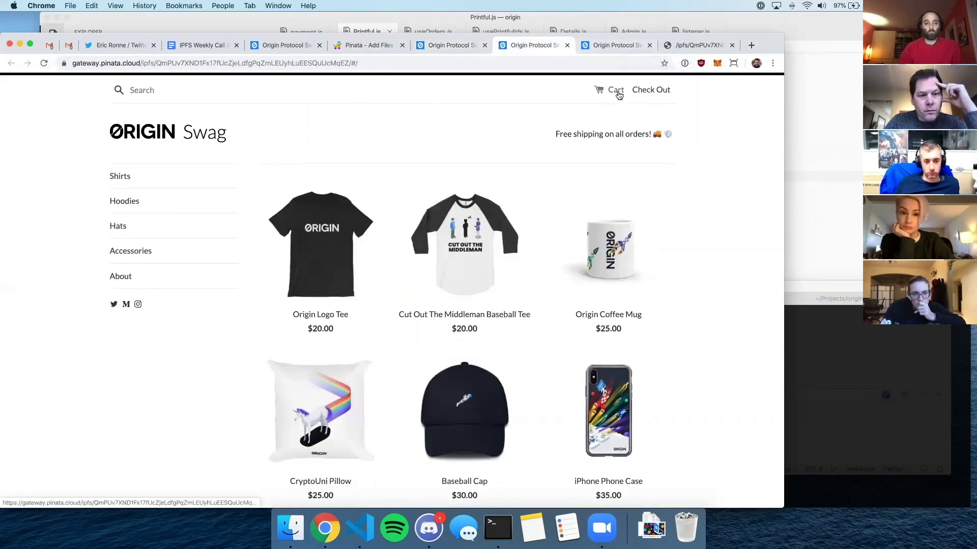
- Open Cart (1) with the $2.00 Origin Sticker and start checkout
{"action": "left_click", "coordinate": [618, 44]}
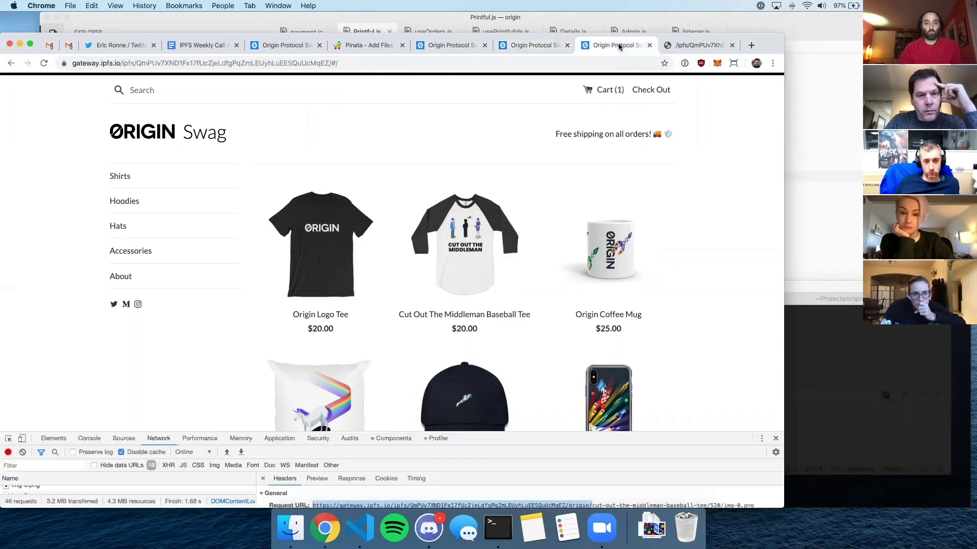
{"action": "left_click", "coordinate": [607, 92]}
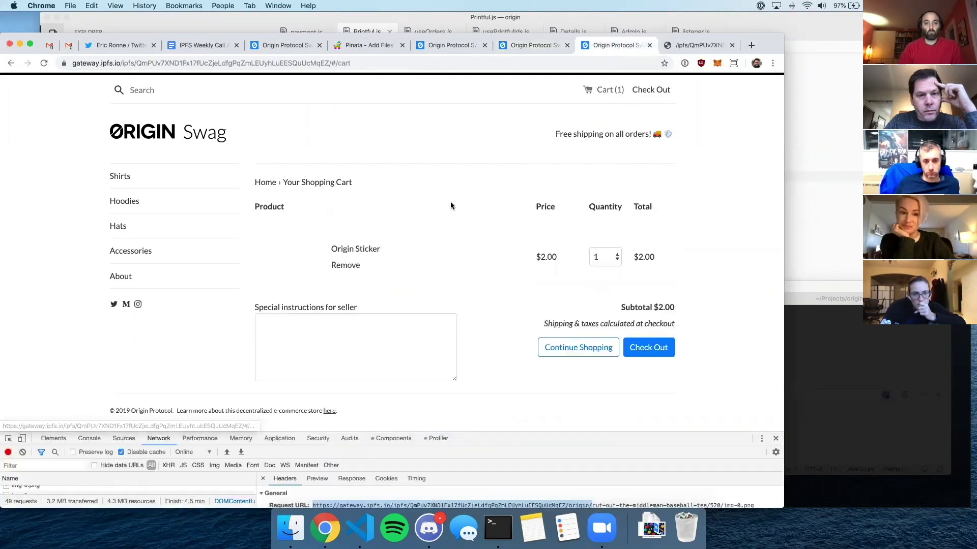
{"action": "left_click", "coordinate": [661, 349]}
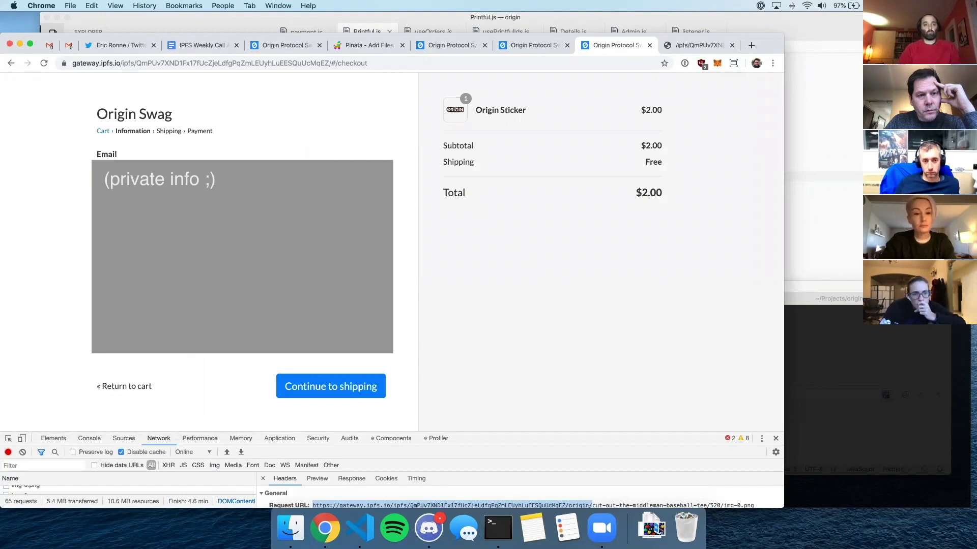
- Pick a shipping state, keep Free Shipping, and select Credit Card at the payment step
{"action": "left_click", "coordinate": [251, 360]}
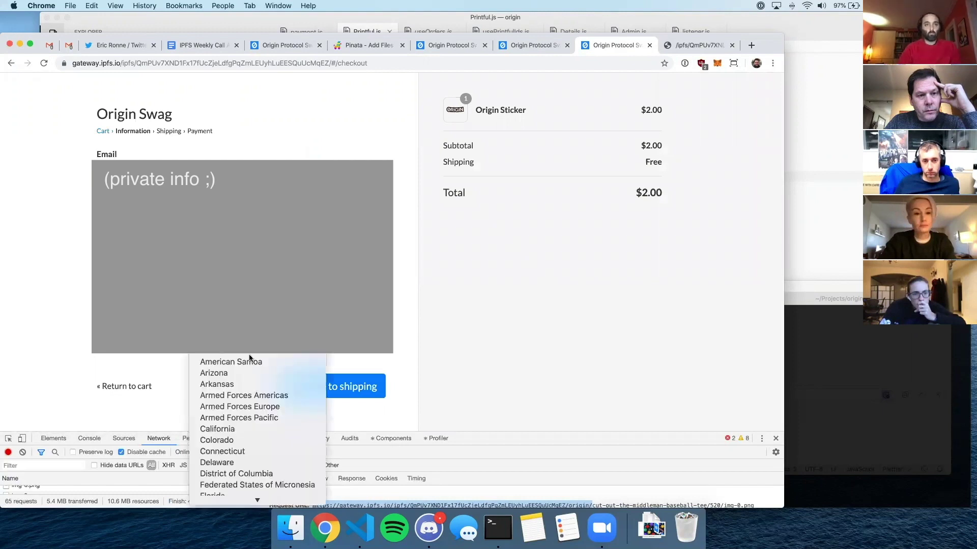
{"action": "left_click", "coordinate": [242, 436]}
{"action": "left_click", "coordinate": [336, 386]}
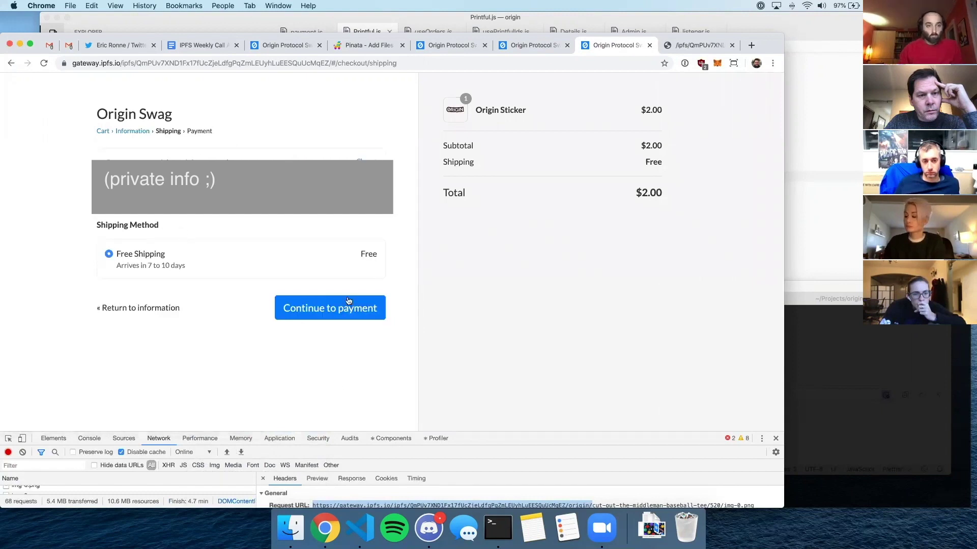
{"action": "left_click", "coordinate": [340, 315]}
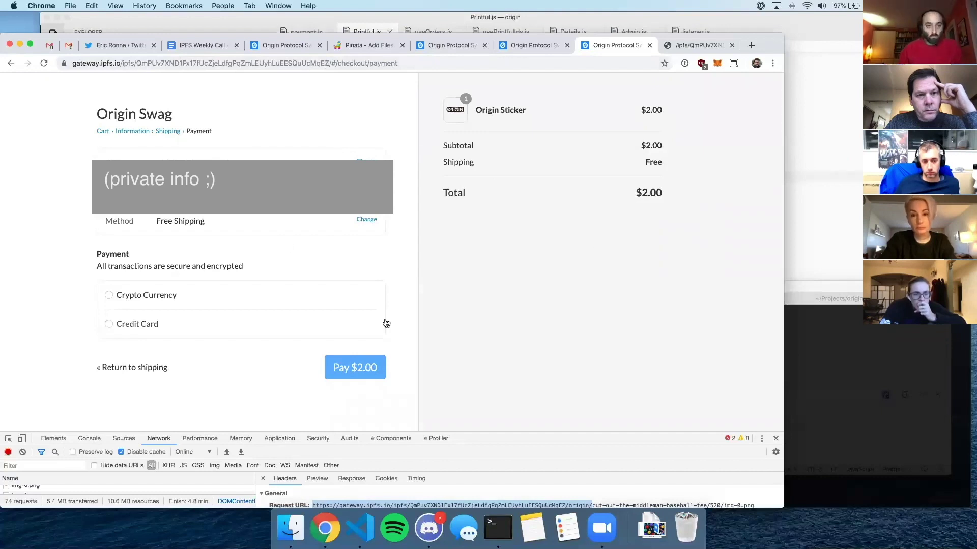
{"action": "left_click", "coordinate": [147, 324]}
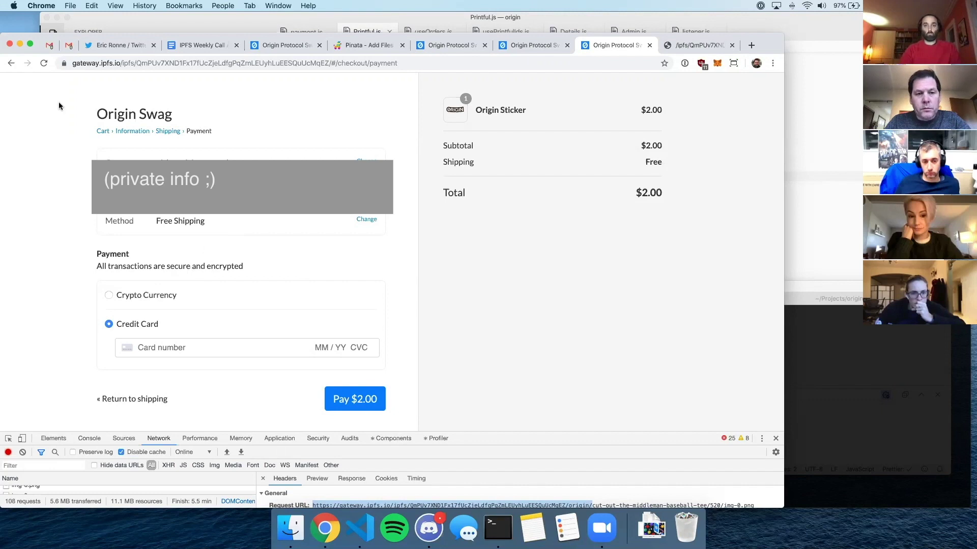
- Choose Crypto Currency, try DAI, switch back to ETH, and pay 0.01353 ETH
{"action": "left_click", "coordinate": [161, 295]}
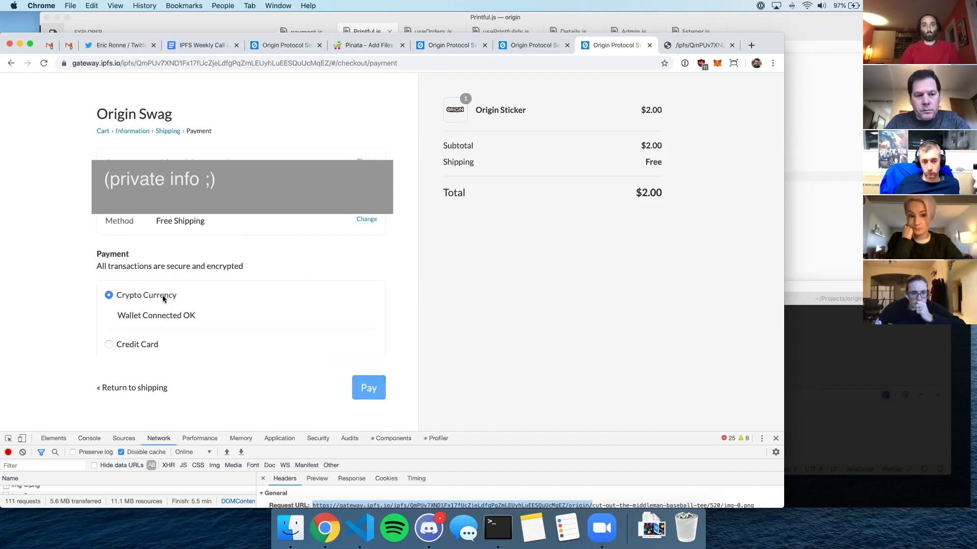
{"action": "scroll", "coordinate": [271, 300], "scroll_direction": "down", "scroll_amount": 2}
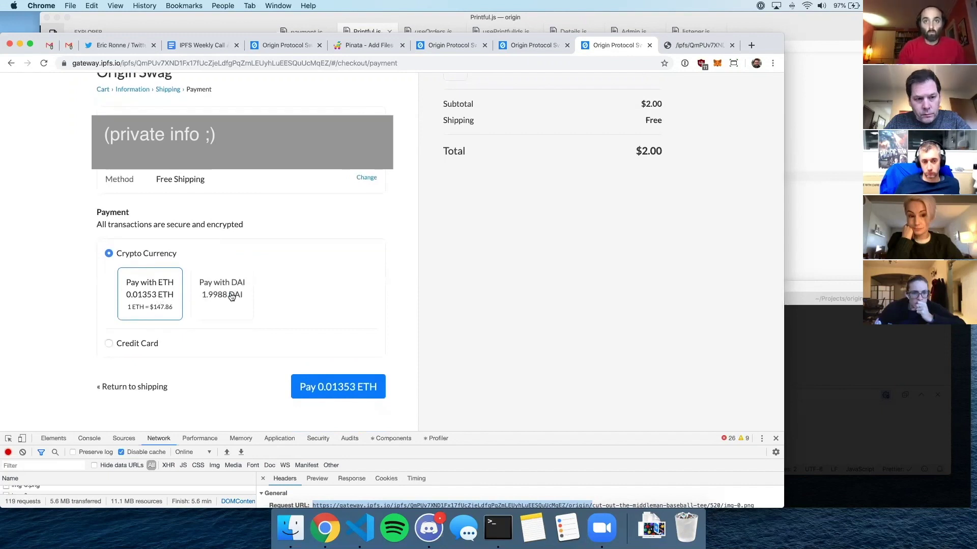
{"action": "left_click", "coordinate": [248, 298]}
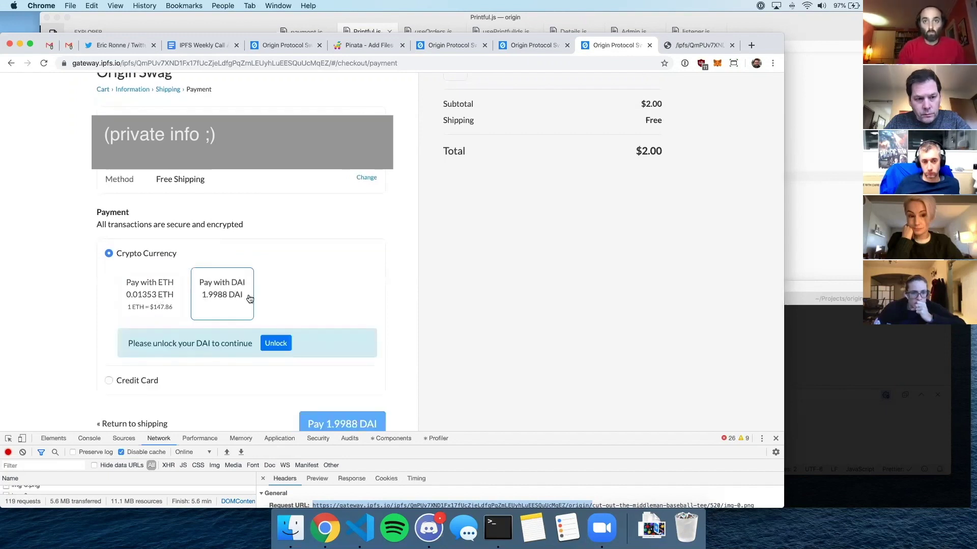
{"action": "left_click", "coordinate": [155, 296]}
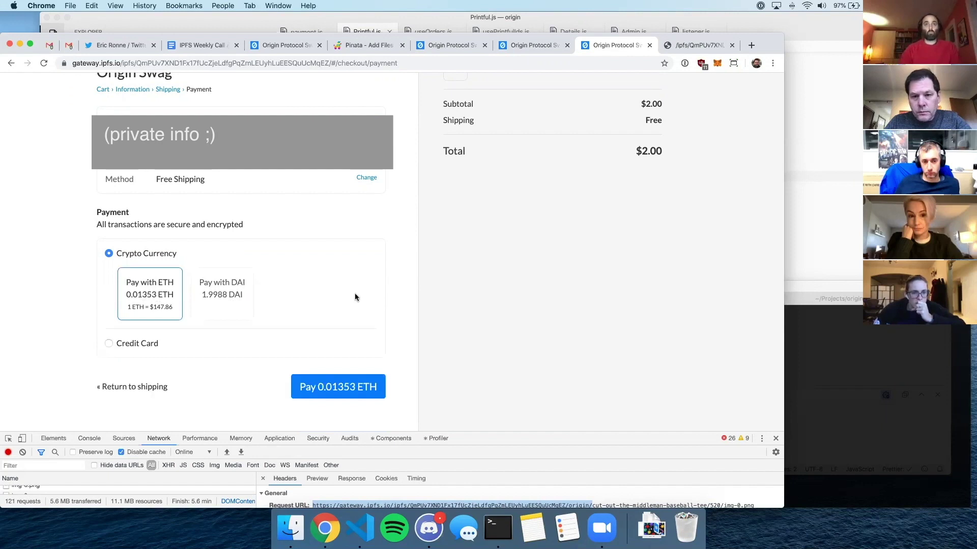
{"action": "left_click", "coordinate": [359, 387]}
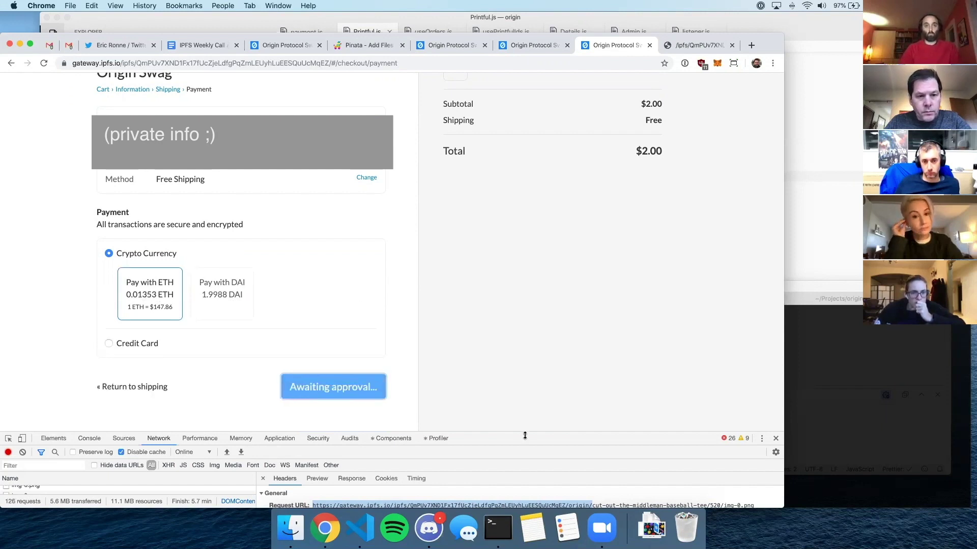
- Enlarge DevTools and select the IPFS 'add' POST request in the Network list
{"action": "left_click_drag", "start_coordinate": [524, 432], "coordinate": [524, 301]}
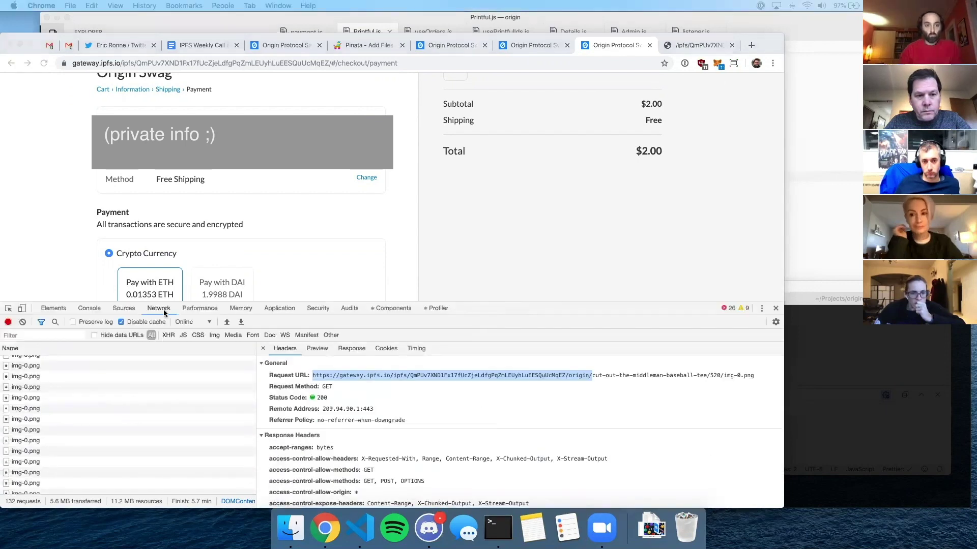
{"action": "scroll", "coordinate": [183, 413], "scroll_direction": "down", "scroll_amount": 10}
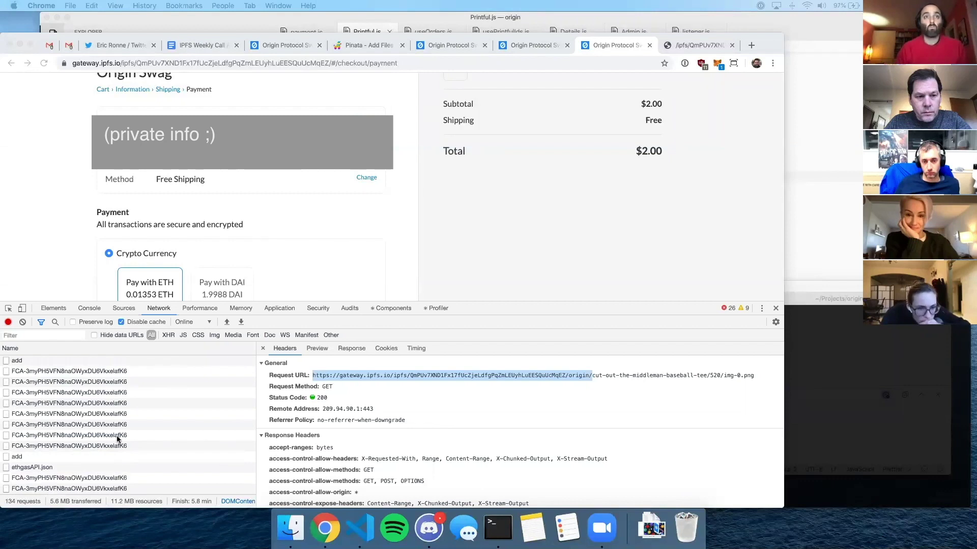
{"action": "scroll", "coordinate": [65, 411], "scroll_direction": "up", "scroll_amount": 3}
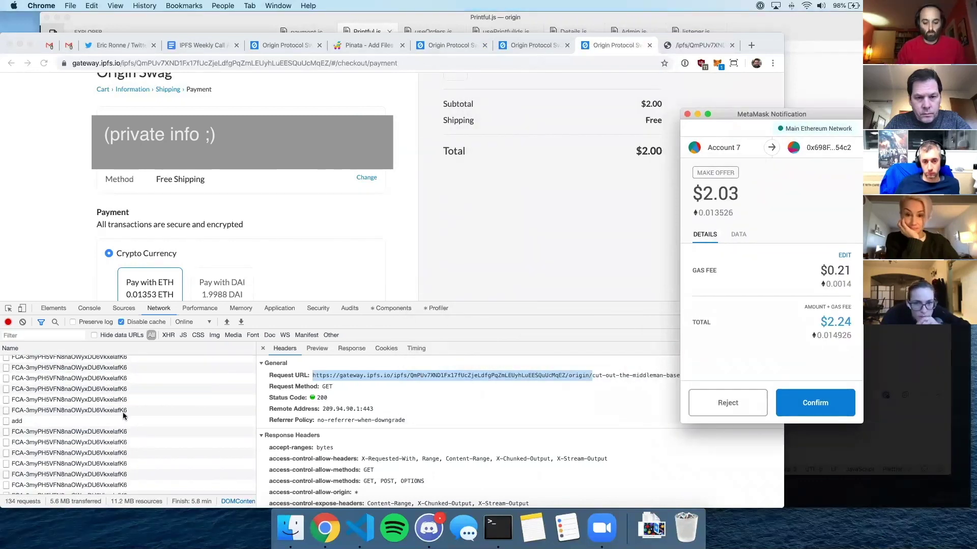
{"action": "scroll", "coordinate": [44, 429], "scroll_direction": "down", "scroll_amount": 1}
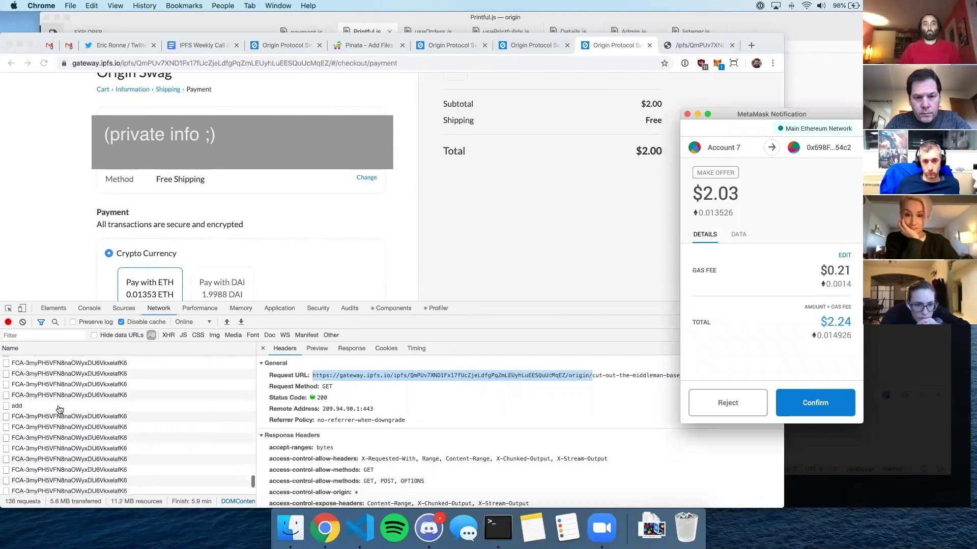
{"action": "left_click", "coordinate": [60, 407]}
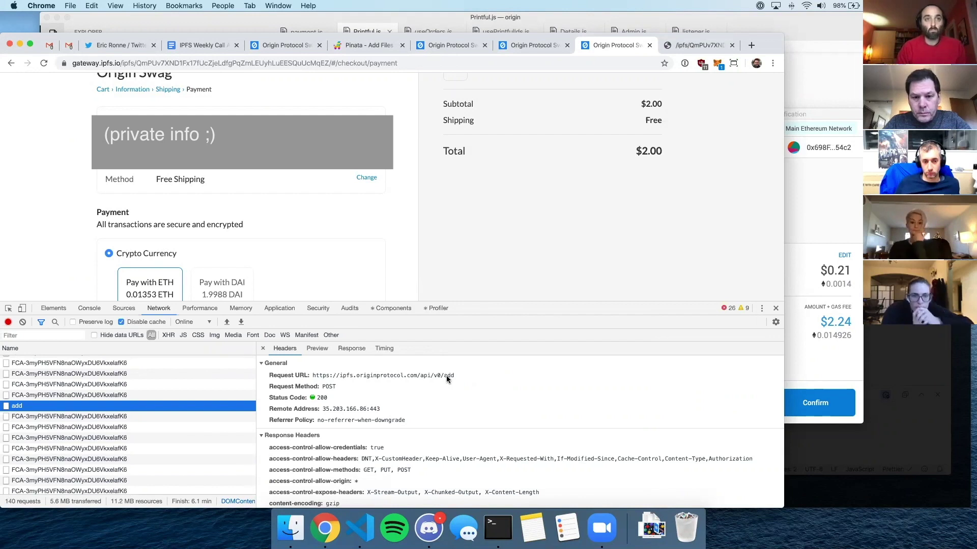
- View the add request's Form Data source and highlight the buyerData PGP message
{"action": "scroll", "coordinate": [367, 409], "scroll_direction": "down", "scroll_amount": 10}
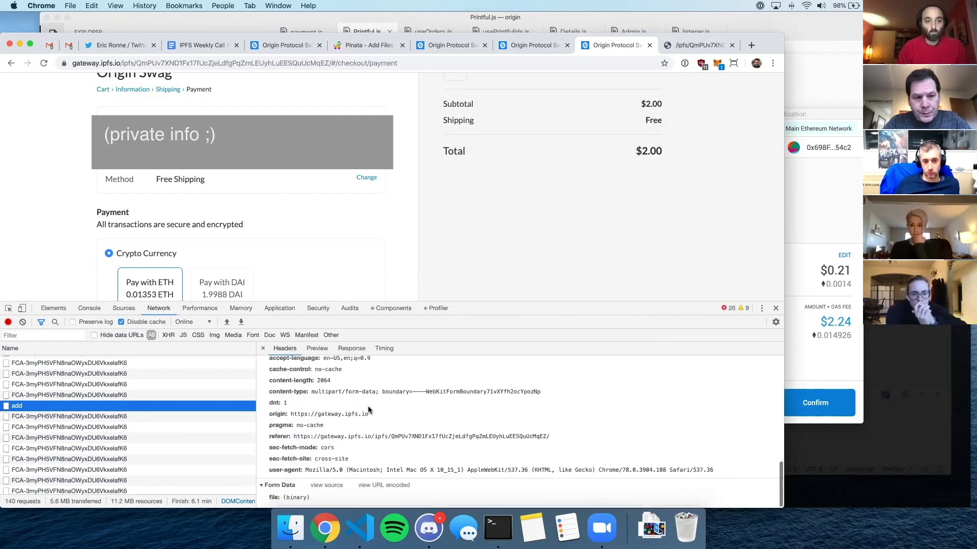
{"action": "left_click", "coordinate": [327, 485]}
{"action": "scroll", "coordinate": [419, 437], "scroll_direction": "down", "scroll_amount": 2}
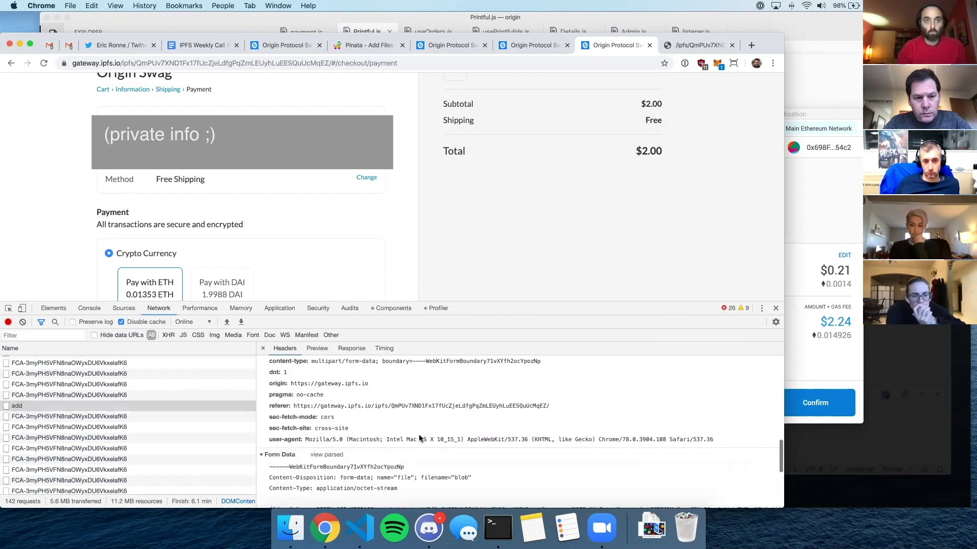
{"action": "scroll", "coordinate": [419, 437], "scroll_direction": "down", "scroll_amount": 5}
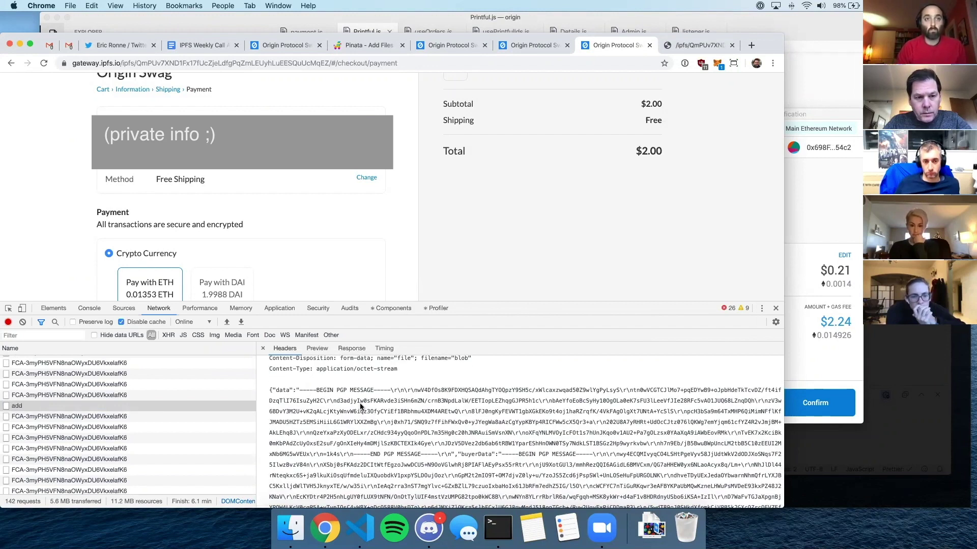
{"action": "scroll", "coordinate": [367, 422], "scroll_direction": "down", "scroll_amount": 1}
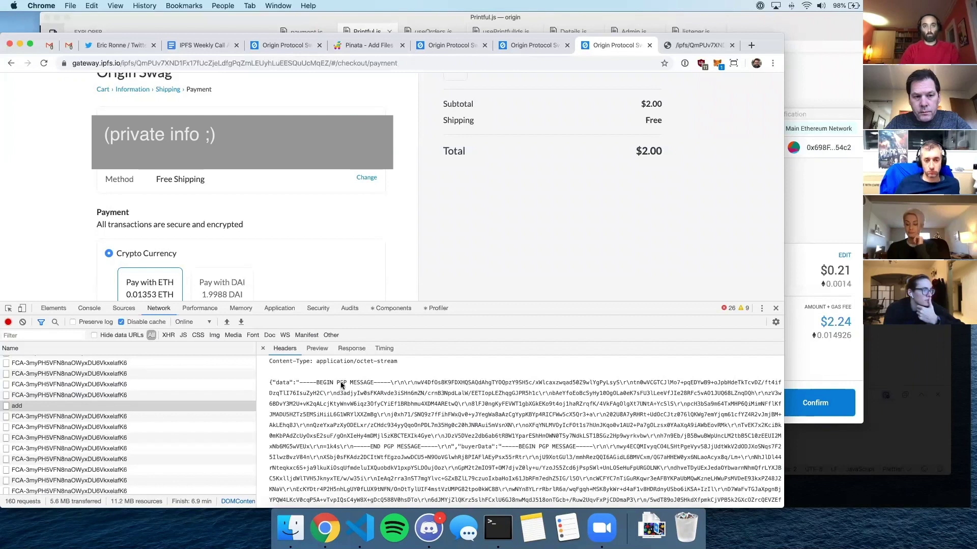
{"action": "left_click_drag", "start_coordinate": [314, 382], "coordinate": [526, 485]}
- Scroll further through the form data source and briefly switch to the Zoom call
{"action": "scroll", "coordinate": [524, 479], "scroll_direction": "down", "scroll_amount": 1}
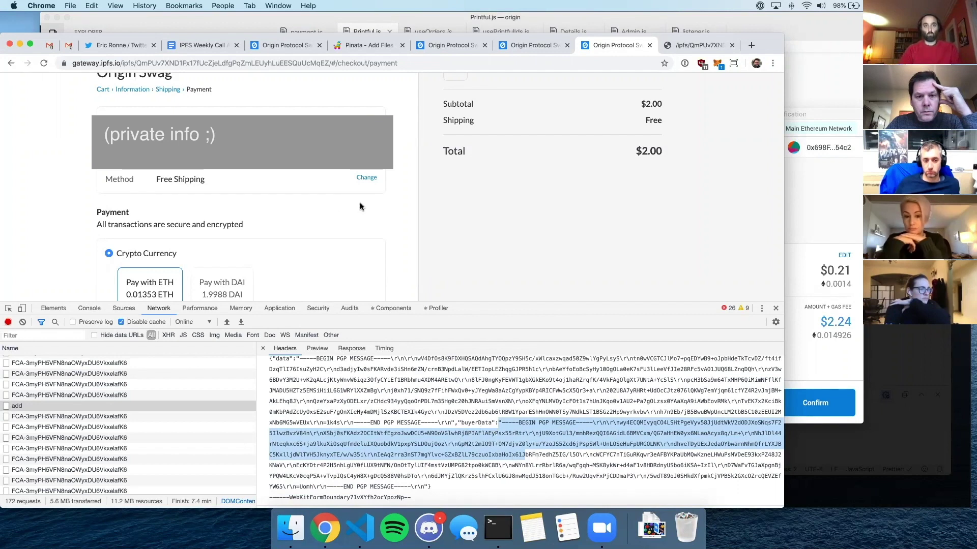
{"action": "scroll", "coordinate": [360, 207], "scroll_direction": "down", "scroll_amount": 1}
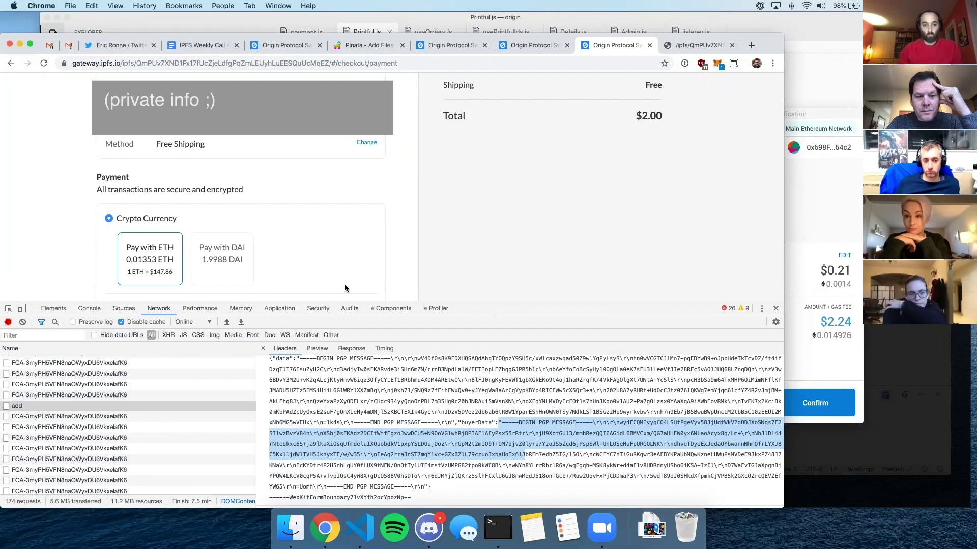
{"action": "left_click", "coordinate": [602, 527]}
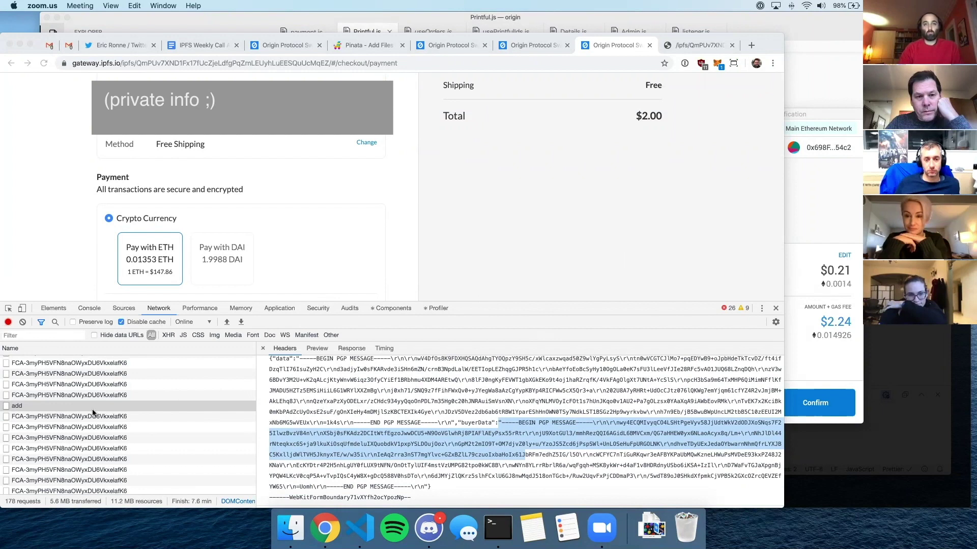
{"action": "scroll", "coordinate": [112, 416], "scroll_direction": "down", "scroll_amount": 2}
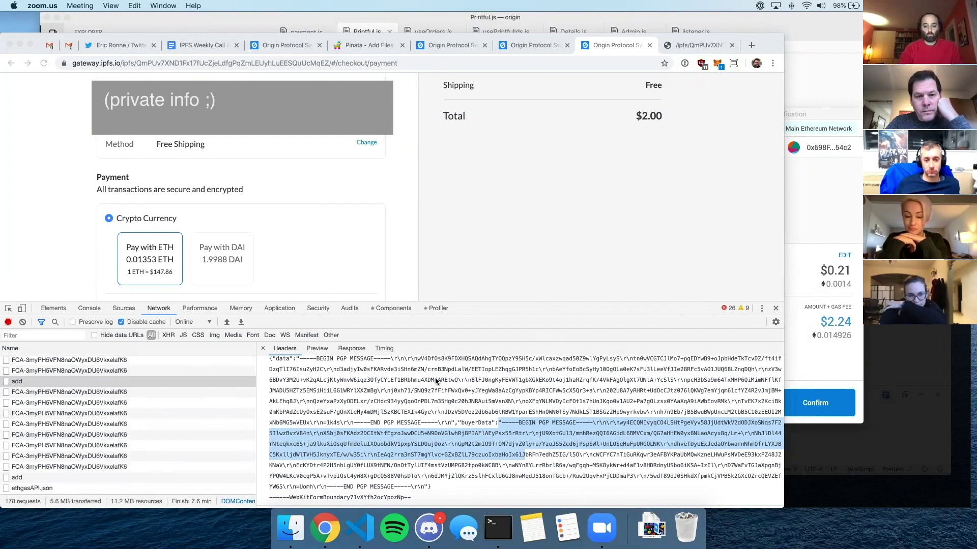
- Preview the first add response, then show the second add's Form Data for listing 1-001-81
{"action": "left_click", "coordinate": [305, 350]}
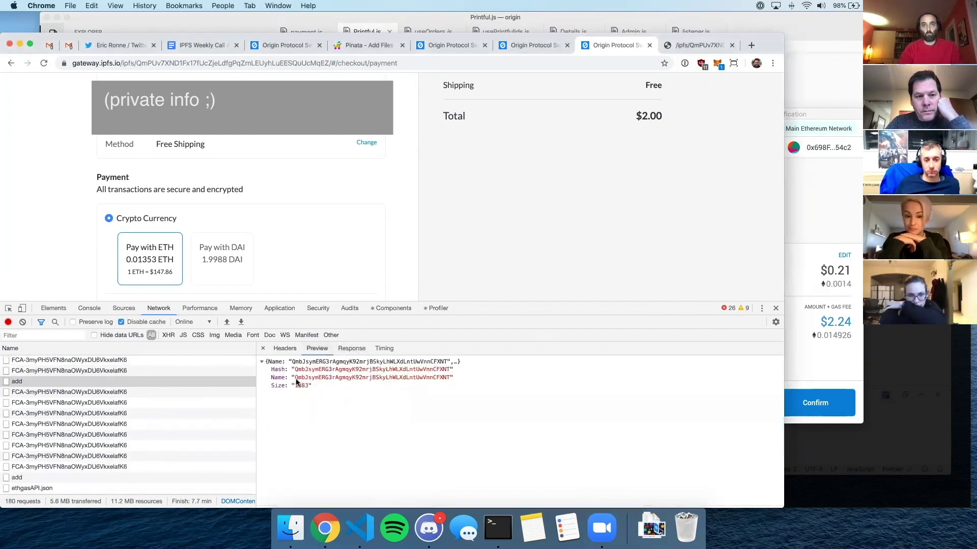
{"action": "left_click", "coordinate": [69, 477]}
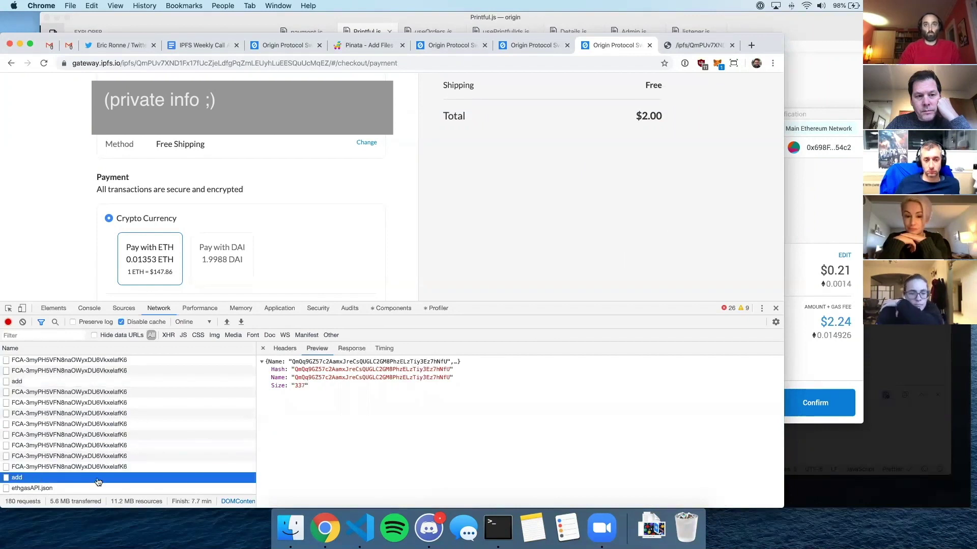
{"action": "left_click", "coordinate": [292, 351]}
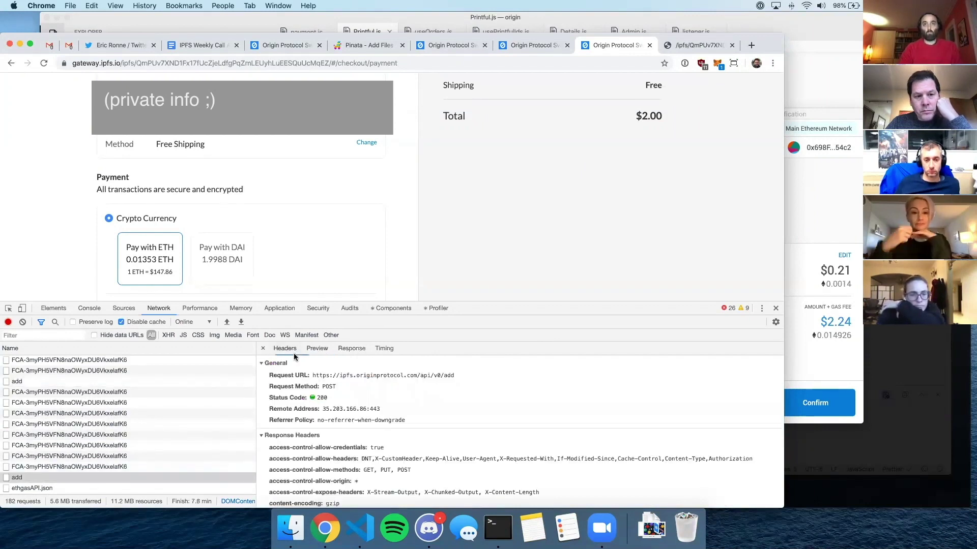
{"action": "scroll", "coordinate": [358, 457], "scroll_direction": "down", "scroll_amount": 10}
{"action": "scroll", "coordinate": [359, 461], "scroll_direction": "down", "scroll_amount": 5}
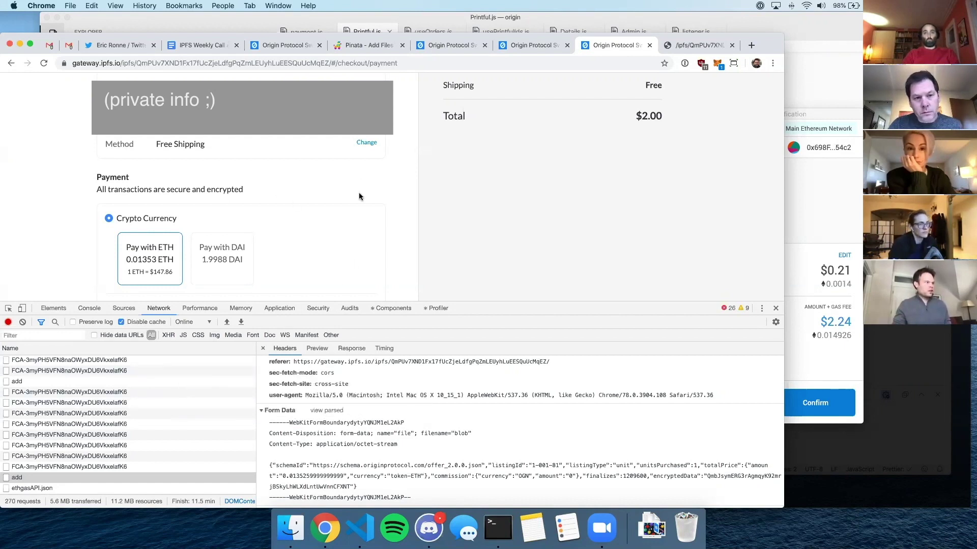
- Submit the ETH payment so MetaMask requests approval of the $2.03 offer
{"action": "scroll", "coordinate": [359, 196], "scroll_direction": "down", "scroll_amount": 1}
{"action": "scroll", "coordinate": [359, 196], "scroll_direction": "down", "scroll_amount": 2}
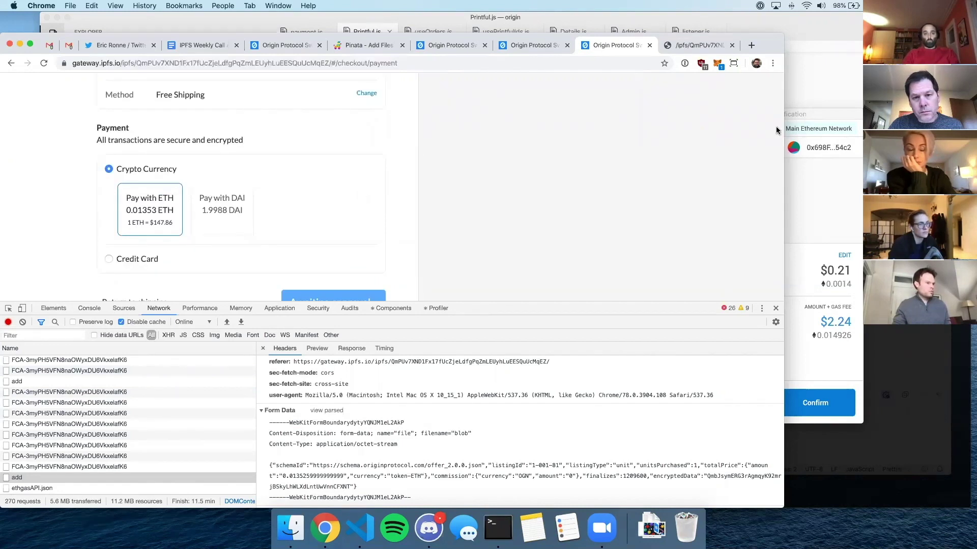
{"action": "left_click", "coordinate": [813, 119]}
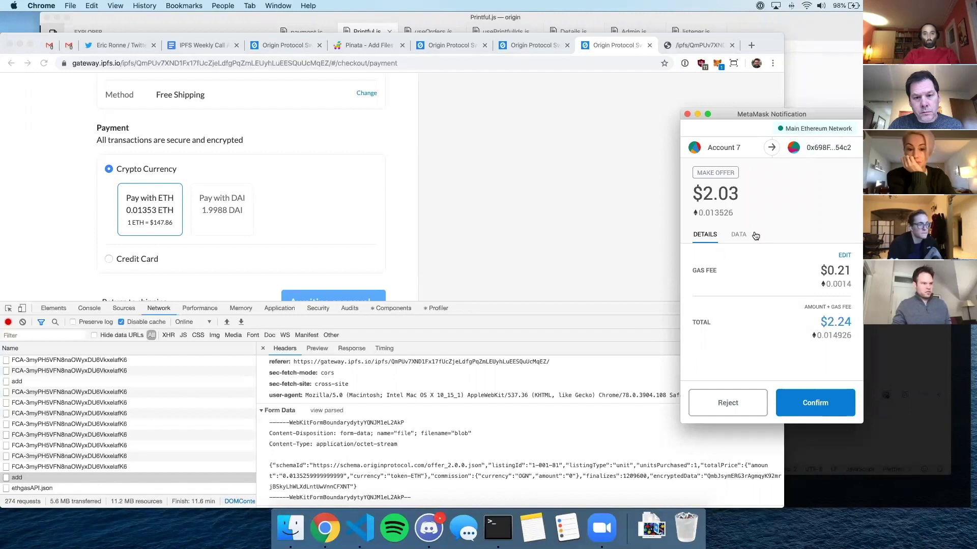
- Inspect the Make Offer data parameters, then approve the $2.03 plus gas, $2.24 total payment
{"action": "left_click", "coordinate": [738, 235]}
{"action": "scroll", "coordinate": [752, 316], "scroll_direction": "down", "scroll_amount": 3}
{"action": "scroll", "coordinate": [753, 317], "scroll_direction": "up", "scroll_amount": 3}
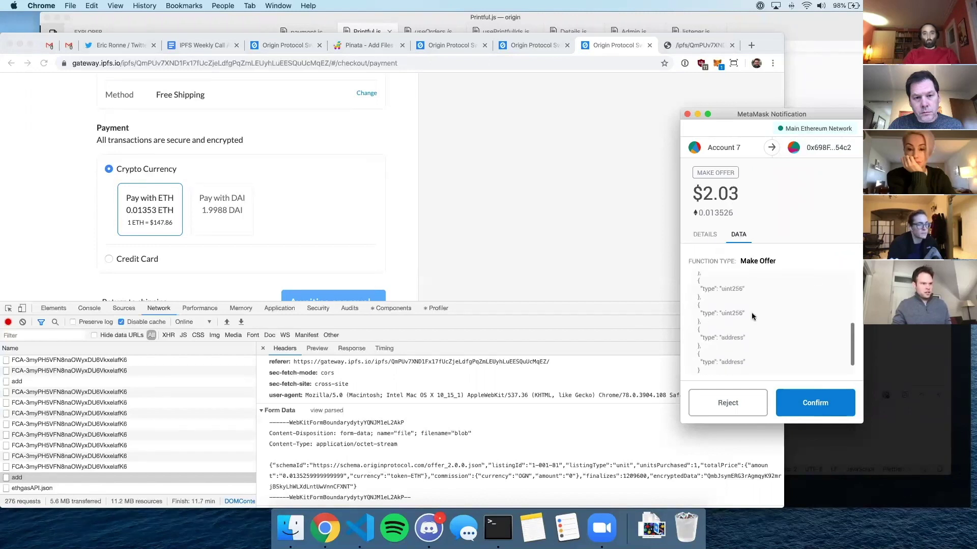
{"action": "scroll", "coordinate": [735, 313], "scroll_direction": "down", "scroll_amount": 2}
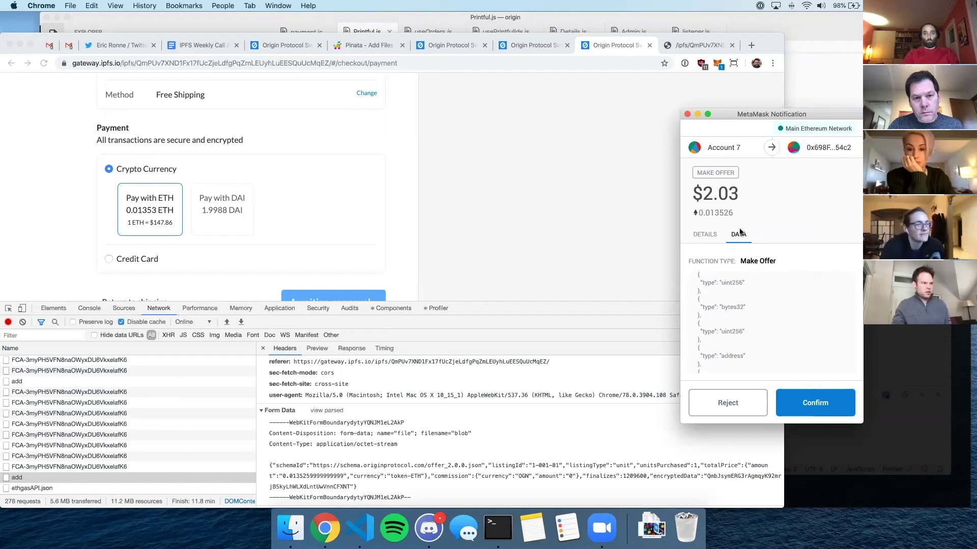
{"action": "left_click", "coordinate": [705, 235]}
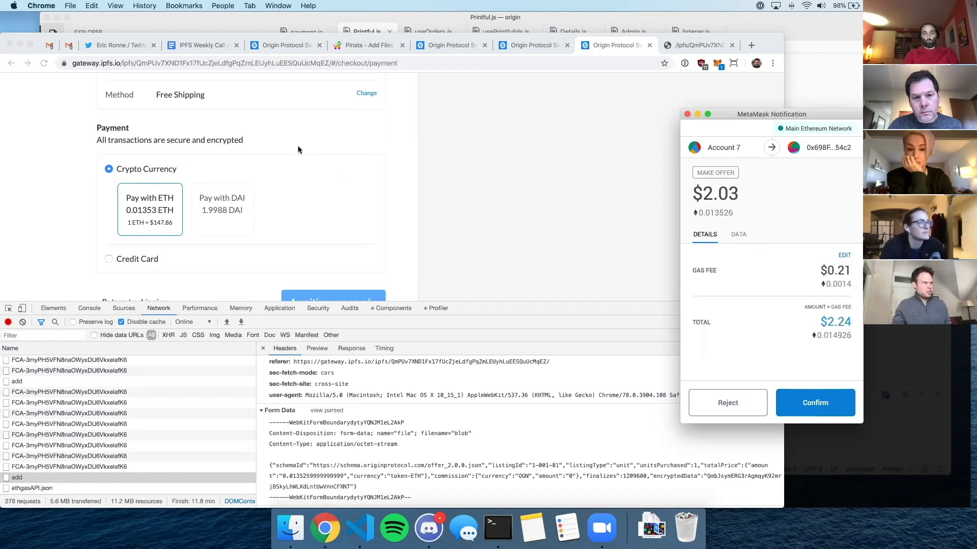
{"action": "scroll", "coordinate": [353, 204], "scroll_direction": "up", "scroll_amount": 1}
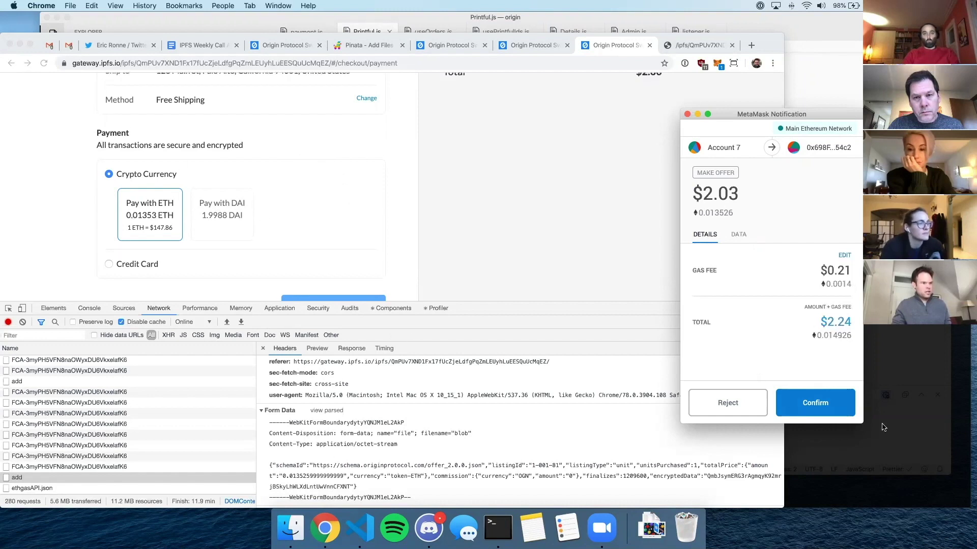
{"action": "left_click", "coordinate": [825, 406]}
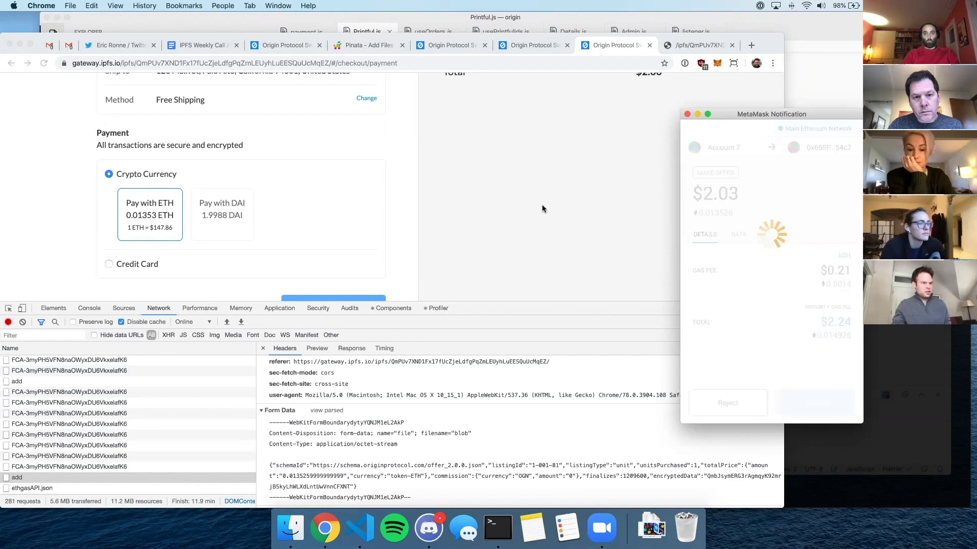
- Give the checkout page more room, then bring the heroku log Terminal forward and make it taller
{"action": "left_click_drag", "start_coordinate": [364, 301], "coordinate": [362, 388]}
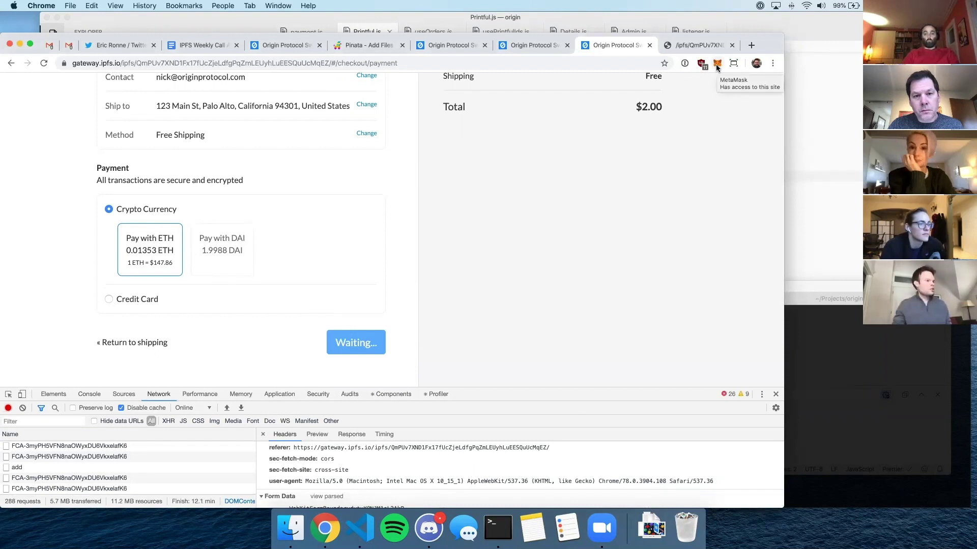
{"action": "left_click", "coordinate": [890, 357]}
{"action": "left_click_drag", "start_coordinate": [511, 282], "coordinate": [510, 179]}
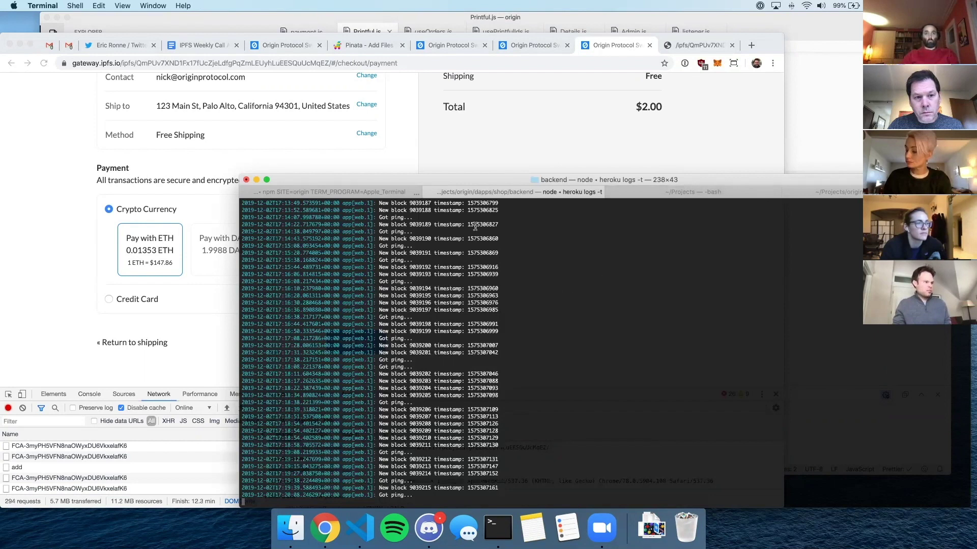
- Move the heroku log window higher and bring the checkout page awaiting 0.01353 ETH back in front
{"action": "left_click_drag", "start_coordinate": [449, 180], "coordinate": [441, 111]}
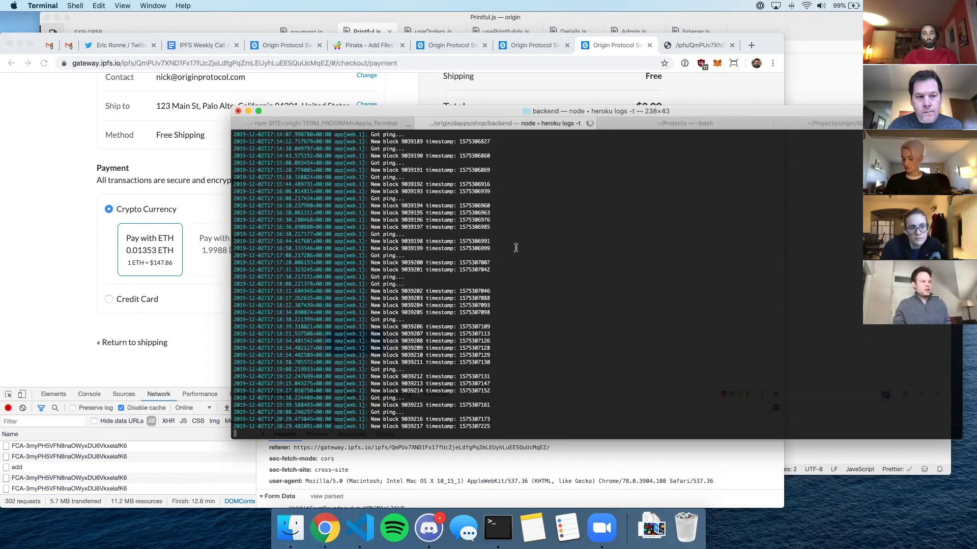
{"action": "left_click", "coordinate": [717, 64]}
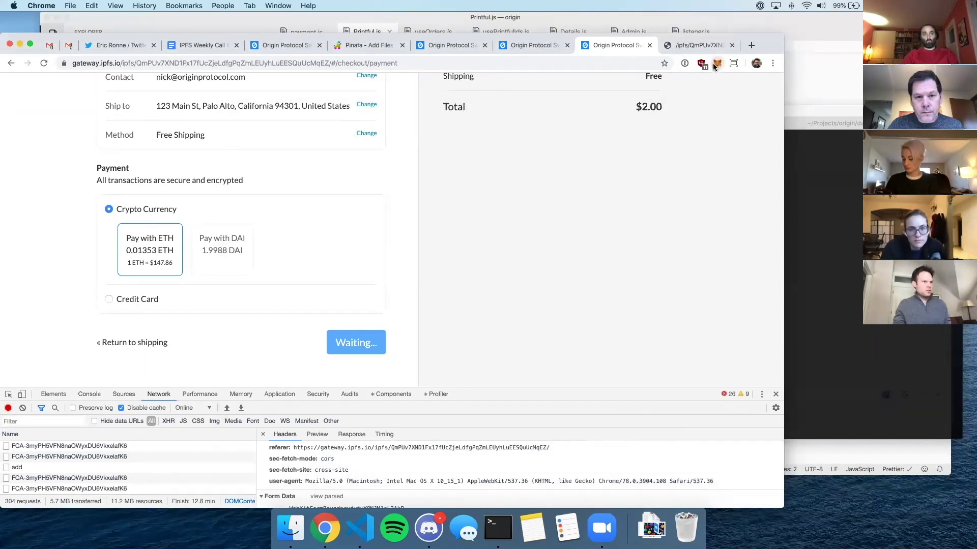
- Check the pending 0.013526 ETH Make Offer in MetaMask, then bring the backend log forward
{"action": "left_click", "coordinate": [716, 64]}
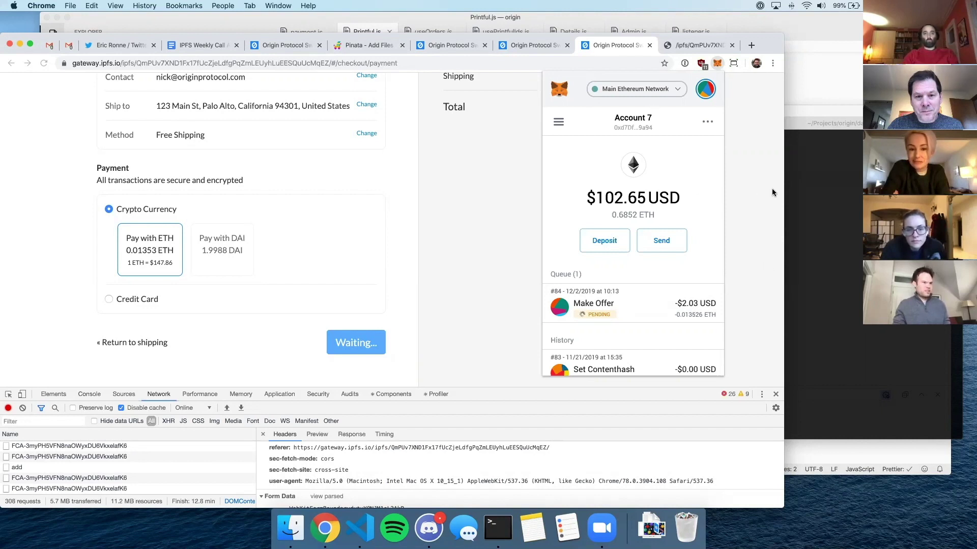
{"action": "left_click", "coordinate": [829, 189]}
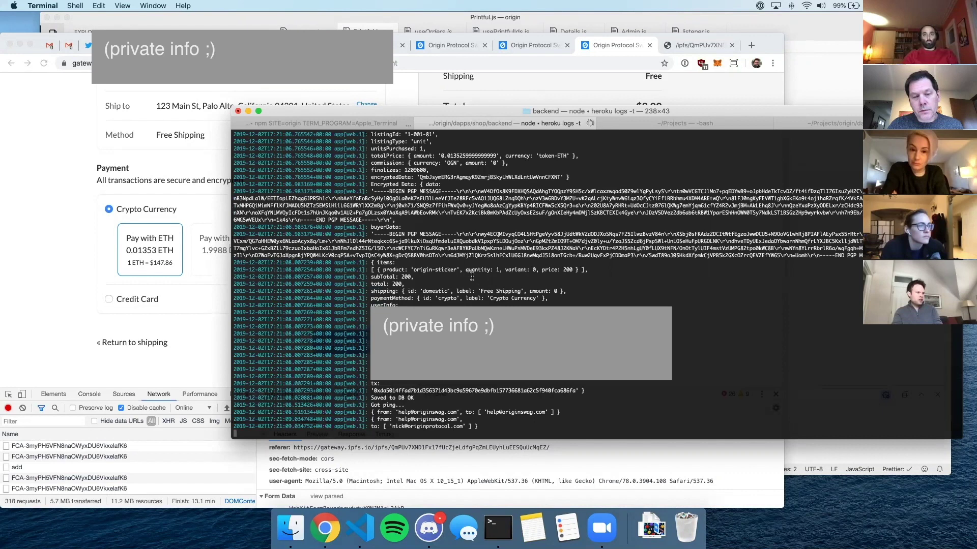
{"action": "scroll", "coordinate": [417, 176], "scroll_direction": "up", "scroll_amount": 3}
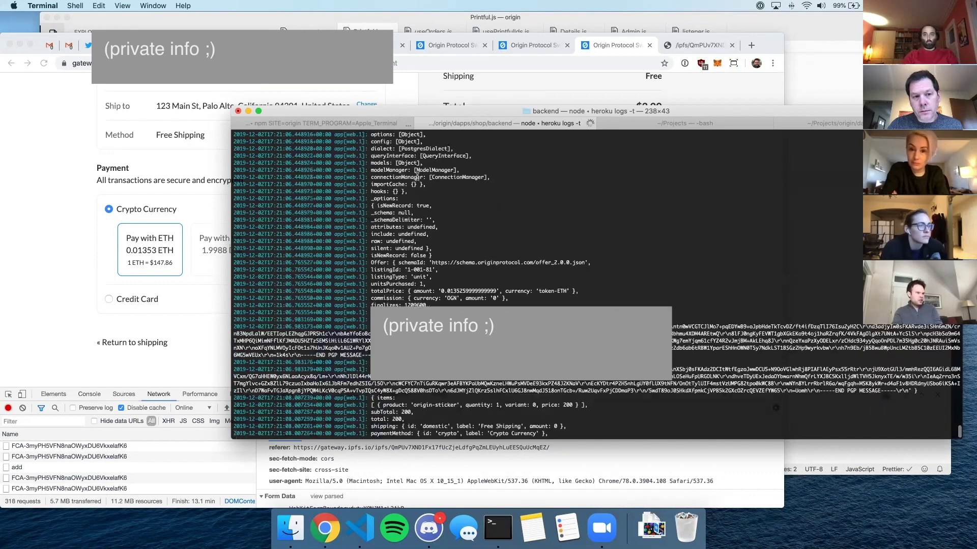
{"action": "triple_click", "coordinate": [477, 233]}
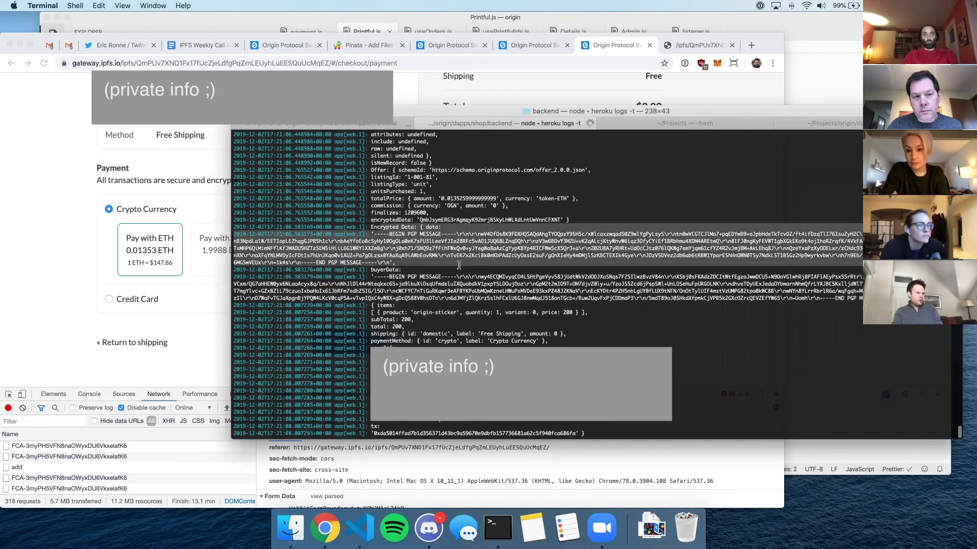
{"action": "left_click", "coordinate": [524, 213]}
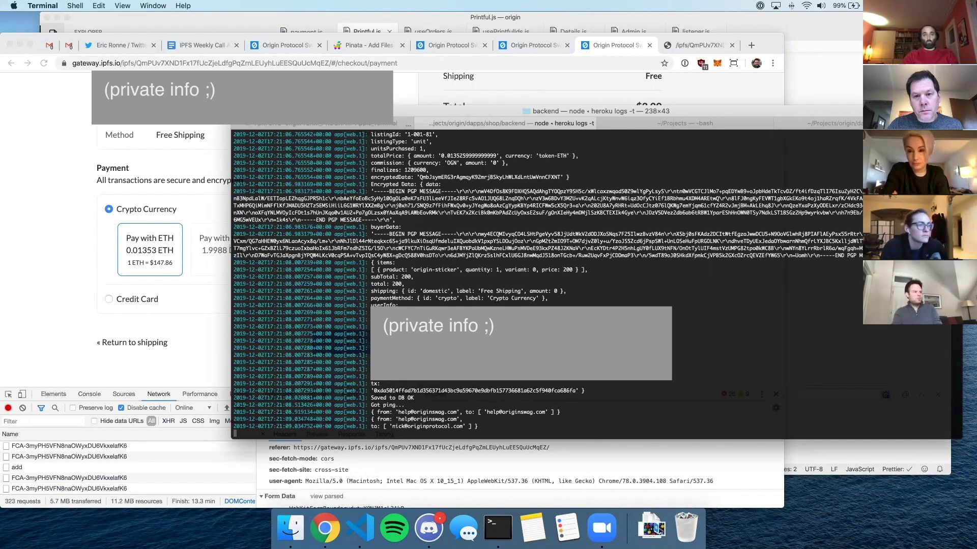
{"action": "left_click_drag", "start_coordinate": [369, 304], "coordinate": [491, 382]}
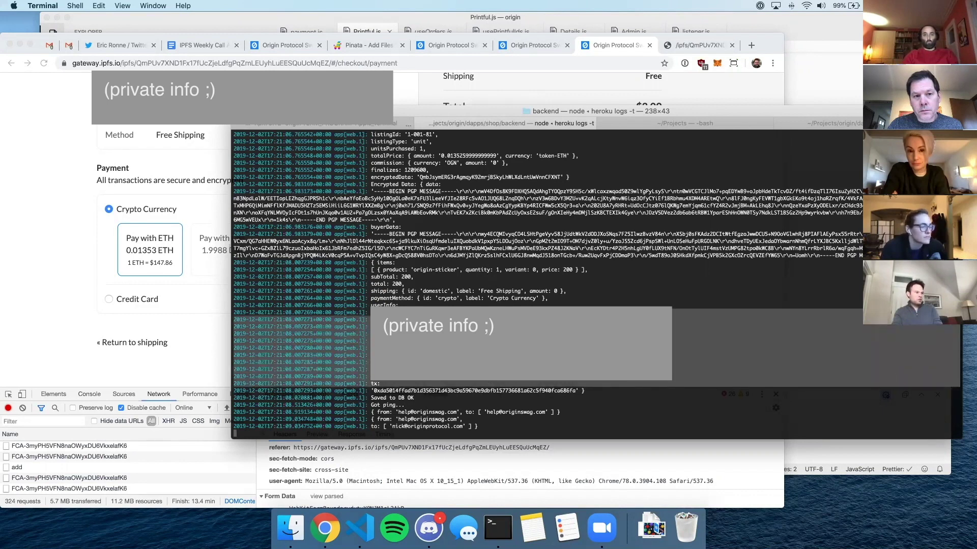
{"action": "left_click", "coordinate": [490, 383]}
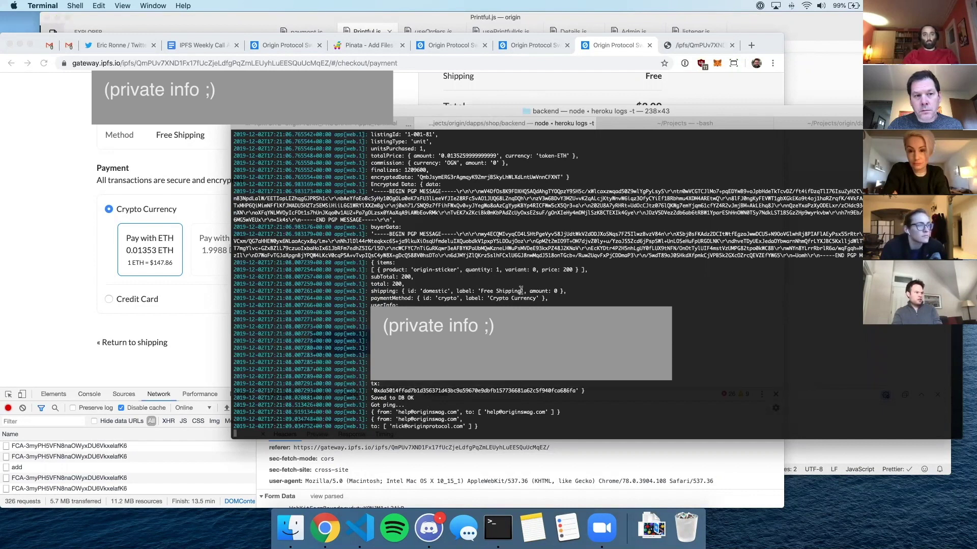
{"action": "left_click", "coordinate": [68, 47]}
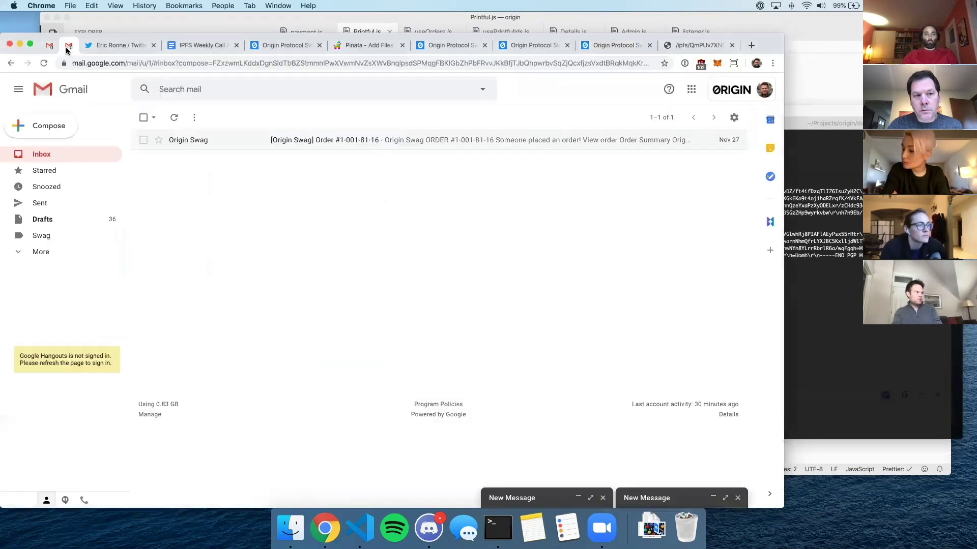
{"action": "left_click", "coordinate": [40, 155]}
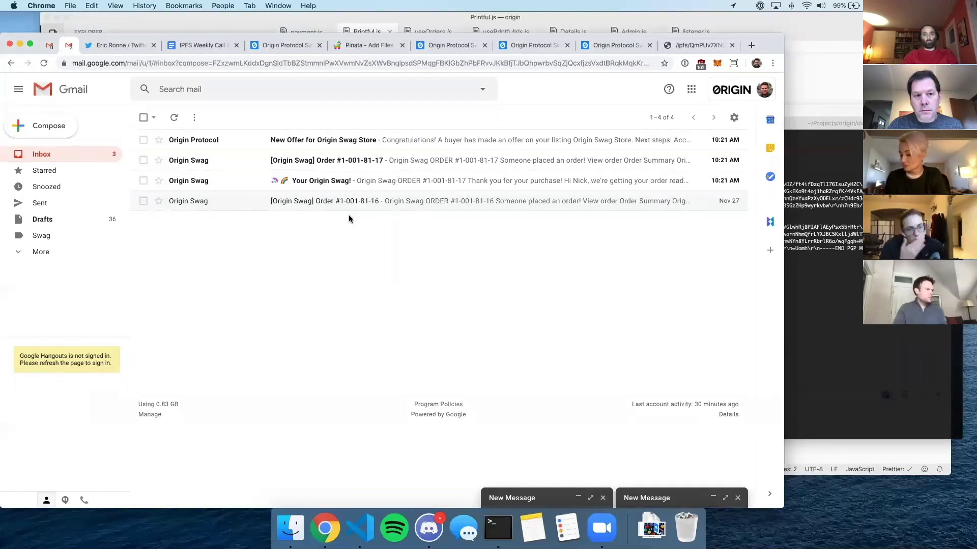
{"action": "left_click", "coordinate": [379, 160]}
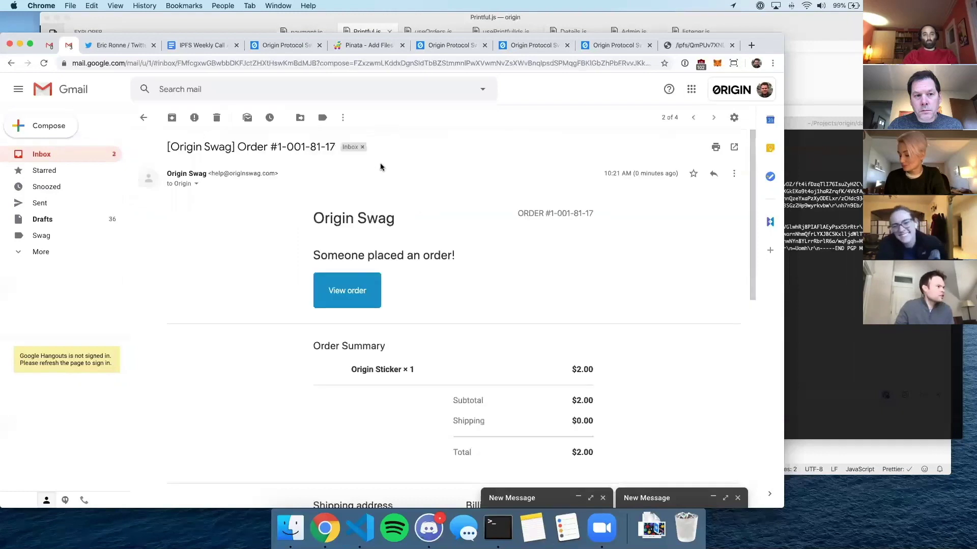
{"action": "scroll", "coordinate": [471, 248], "scroll_direction": "down", "scroll_amount": 3}
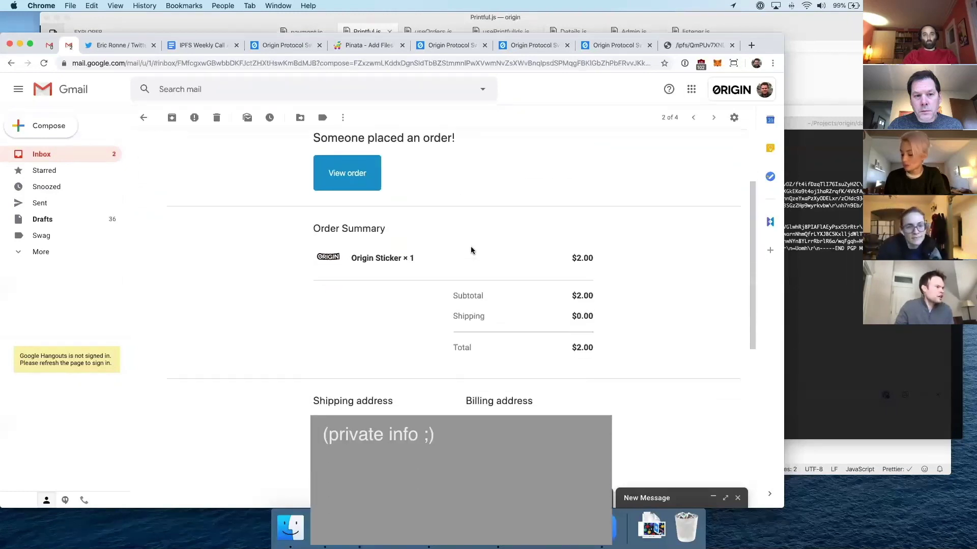
{"action": "scroll", "coordinate": [472, 246], "scroll_direction": "down", "scroll_amount": 2}
{"action": "scroll", "coordinate": [471, 248], "scroll_direction": "up", "scroll_amount": 5}
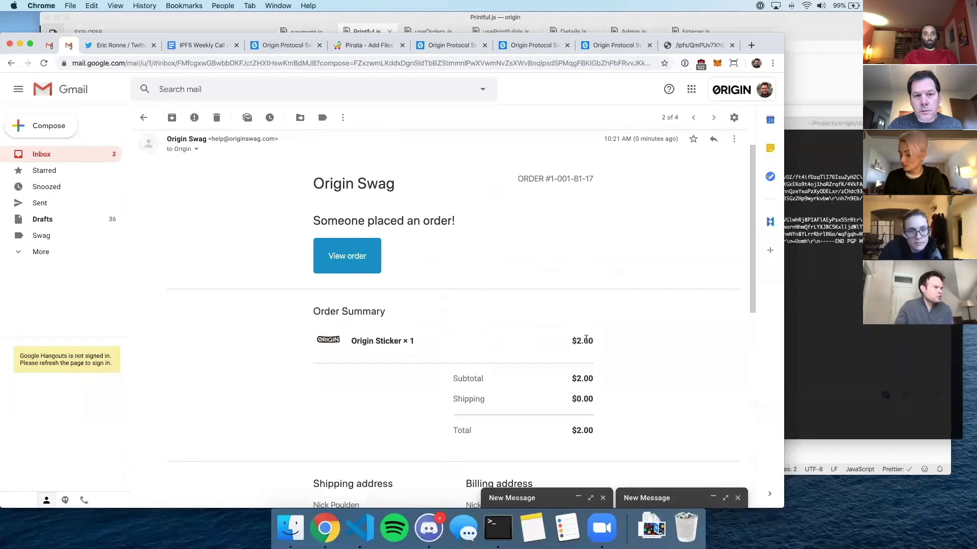
{"action": "left_click", "coordinate": [144, 116]}
- Open the 'Your Origin Swag!' email and follow its link to the order page
{"action": "left_click", "coordinate": [379, 182]}
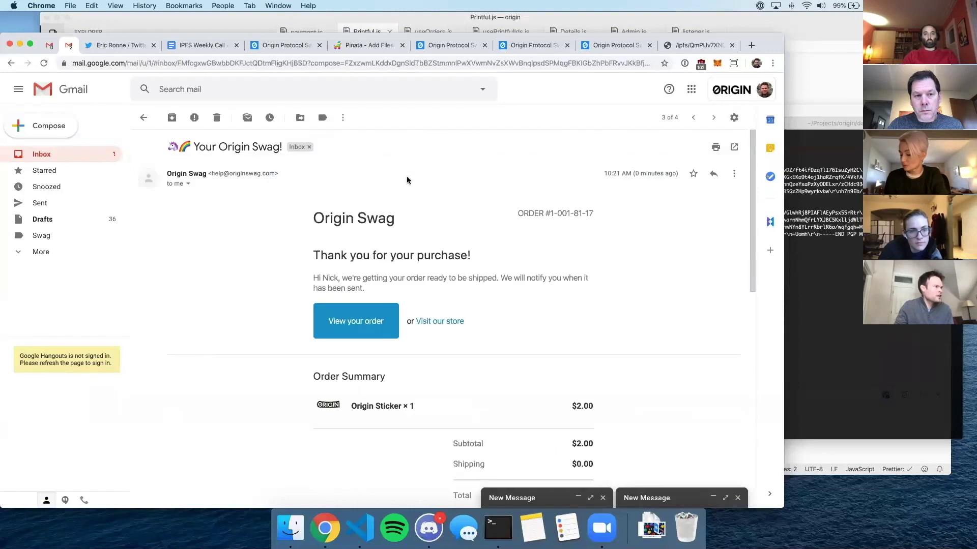
{"action": "scroll", "coordinate": [514, 225], "scroll_direction": "down", "scroll_amount": 10}
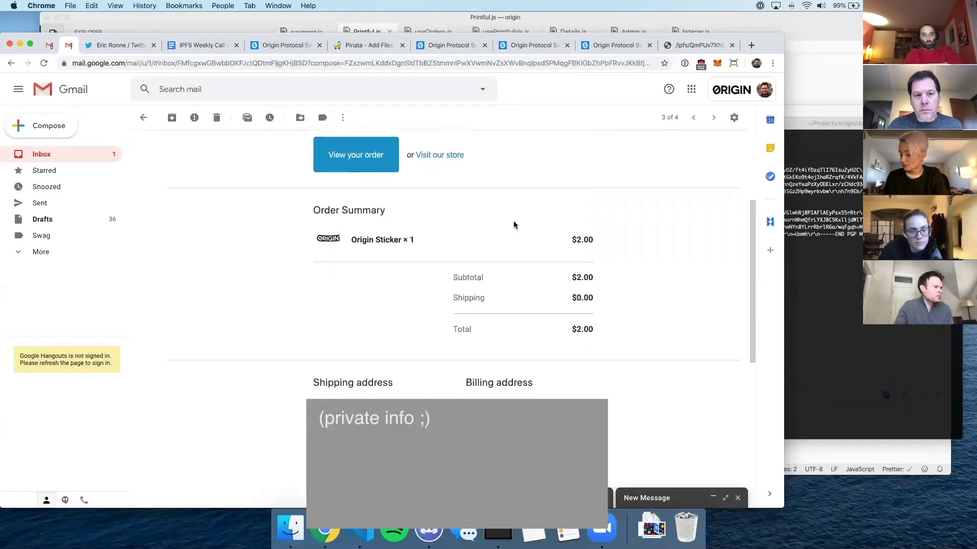
{"action": "scroll", "coordinate": [513, 222], "scroll_direction": "up", "scroll_amount": 10}
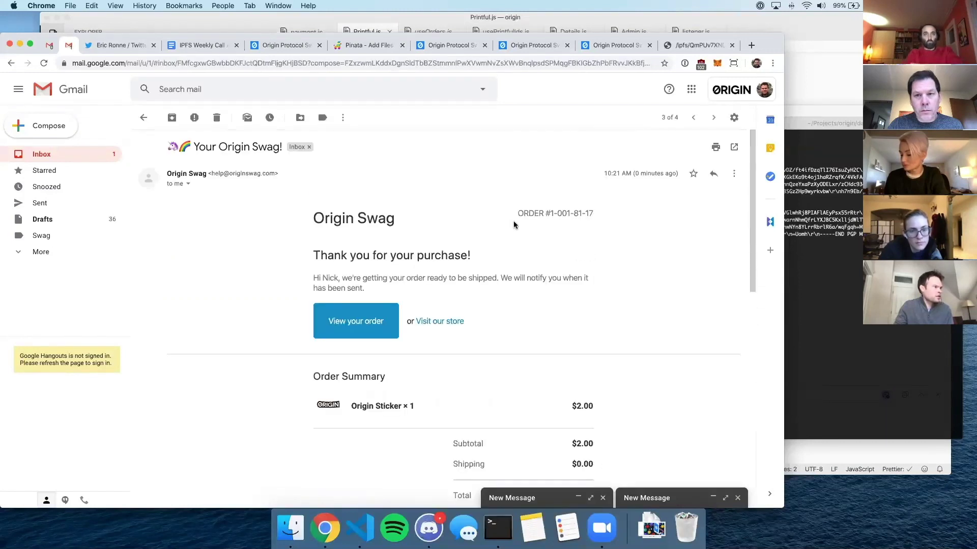
{"action": "left_click", "coordinate": [372, 321]}
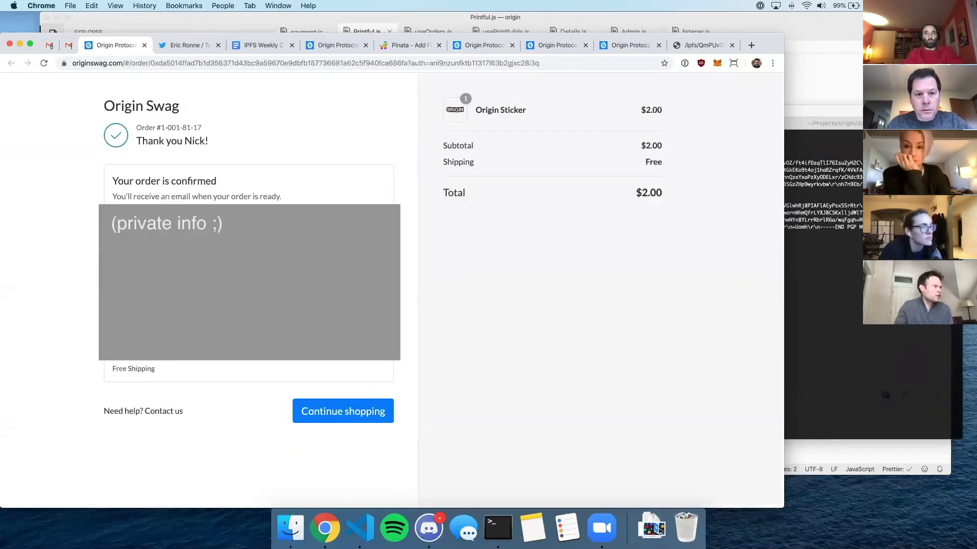
- Copy the 0x transaction hash from the order page address and open a new tab
{"action": "left_click_drag", "start_coordinate": [160, 127], "coordinate": [199, 128]}
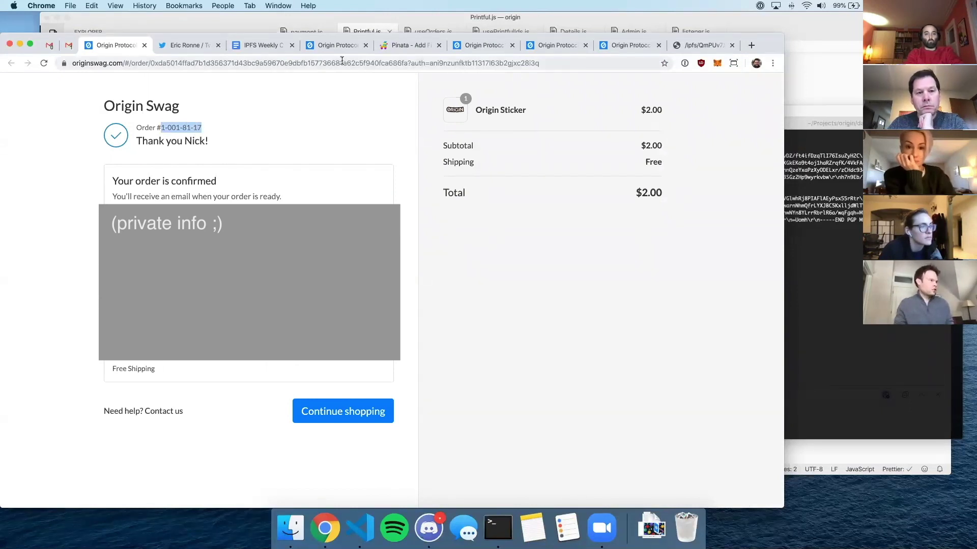
{"action": "double_click", "coordinate": [456, 62]}
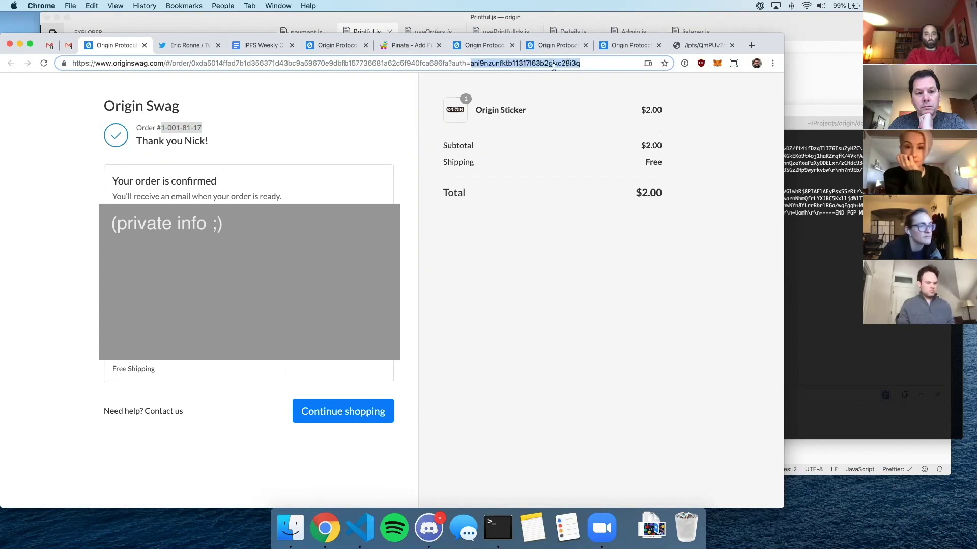
{"action": "double_click", "coordinate": [214, 63]}
{"action": "key", "text": "super+c"}
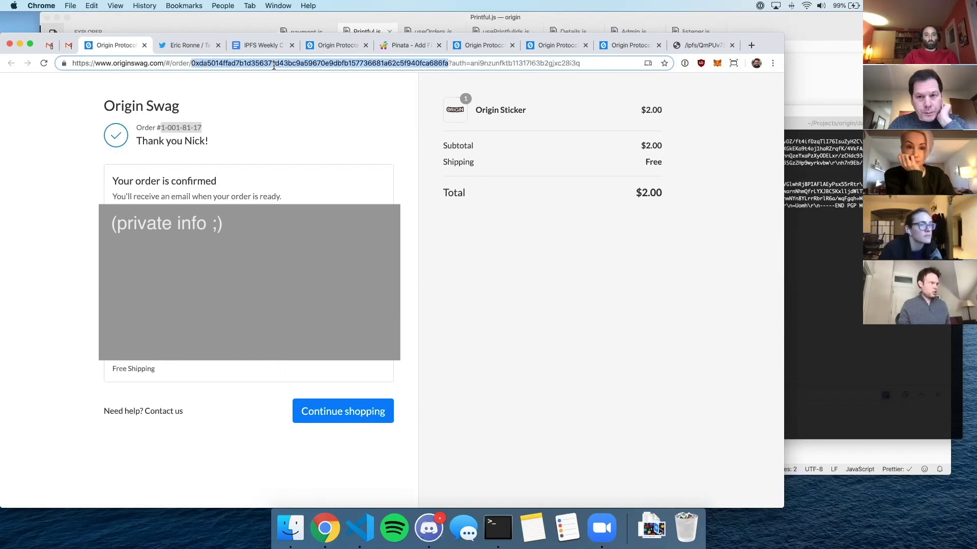
{"action": "key", "text": "super+t"}
- Go to etherscan.io and search for the copied transaction hash
{"action": "type", "text": "etherscan.io"}
{"action": "key", "text": "Return"}
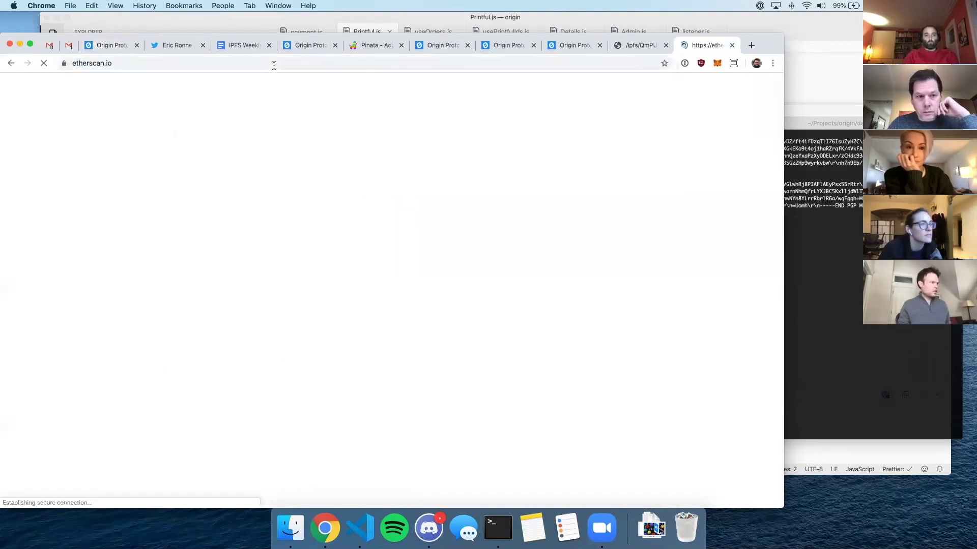
{"action": "left_click", "coordinate": [285, 162]}
{"action": "key", "text": "super+v"}
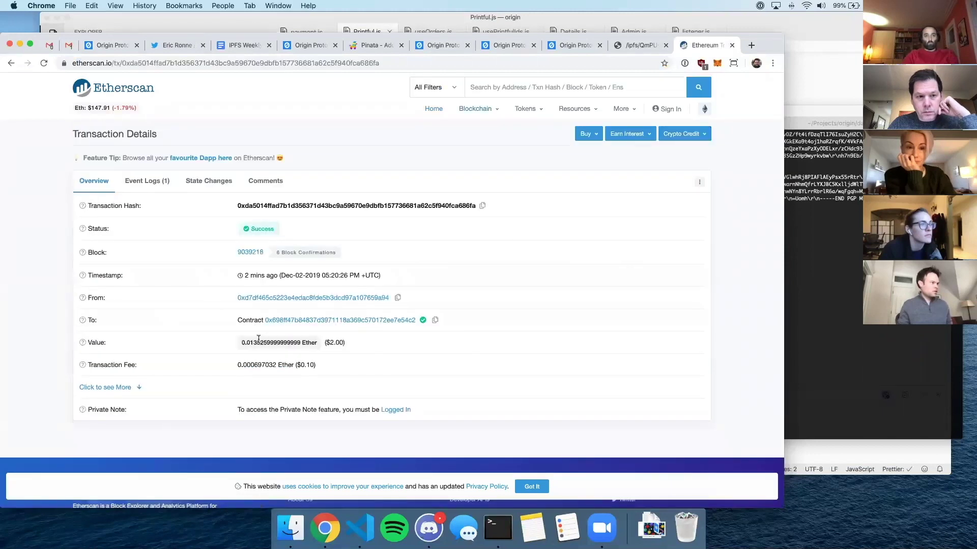
- Verify the $2.00 value, view the OfferCreated event log, and return to the order tab
{"action": "double_click", "coordinate": [336, 343]}
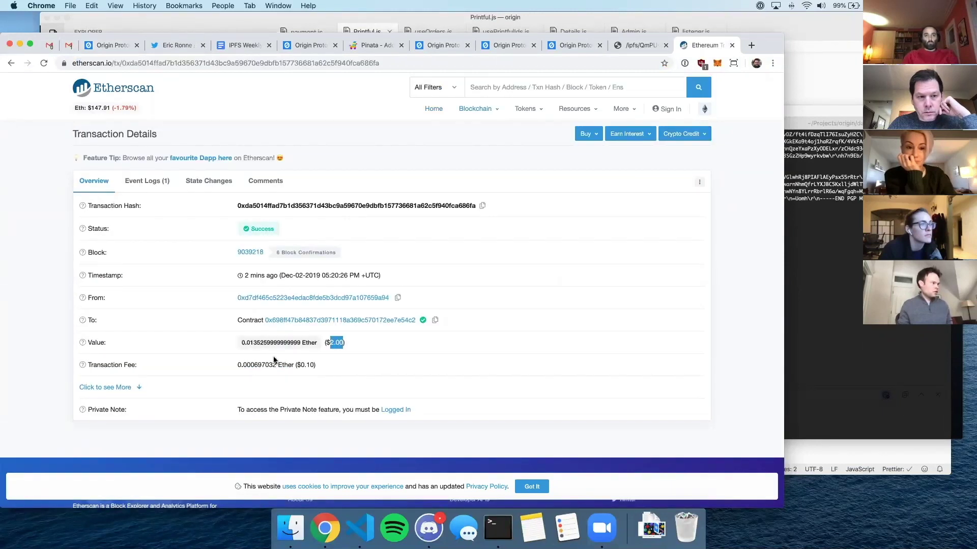
{"action": "left_click", "coordinate": [147, 183]}
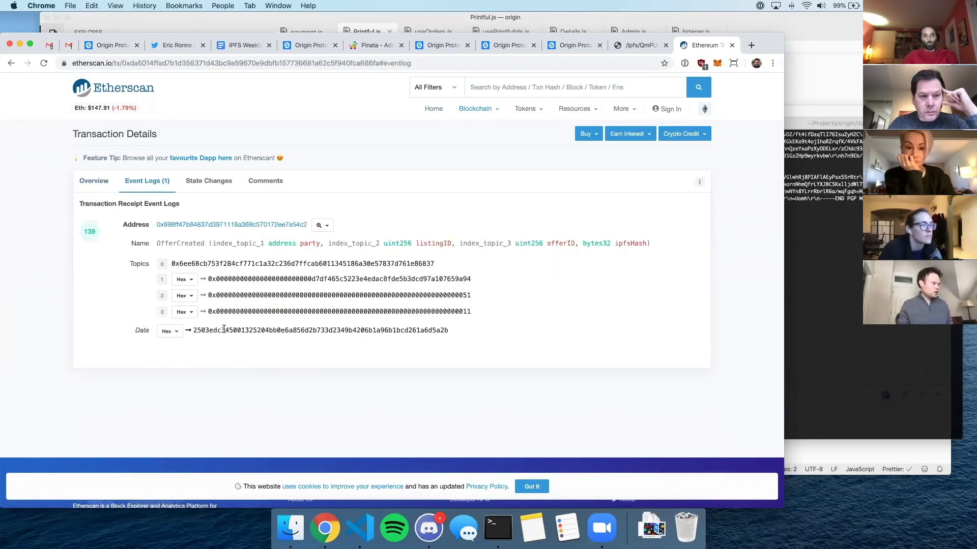
{"action": "left_click_drag", "start_coordinate": [193, 330], "coordinate": [463, 330]}
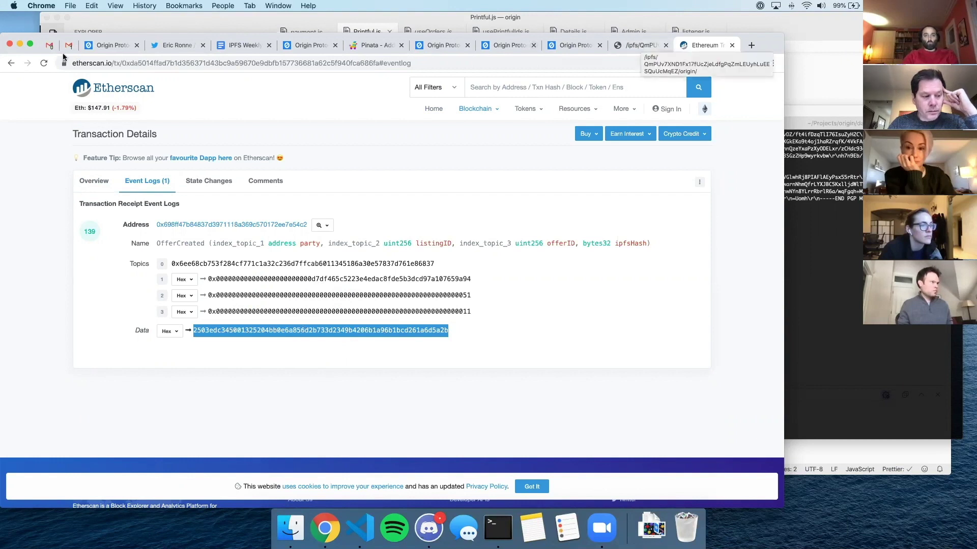
{"action": "left_click", "coordinate": [111, 45]}
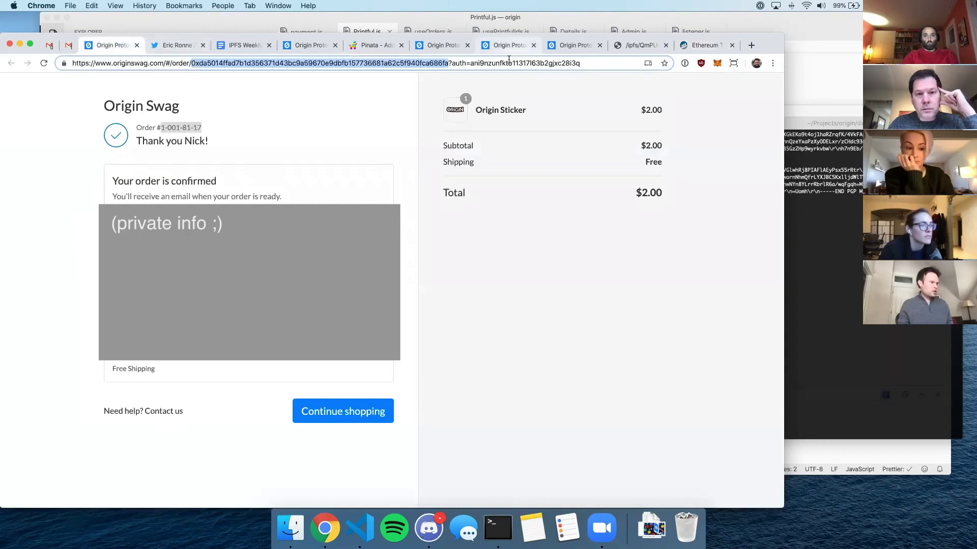
{"action": "double_click", "coordinate": [527, 63]}
{"action": "left_click", "coordinate": [592, 62]}
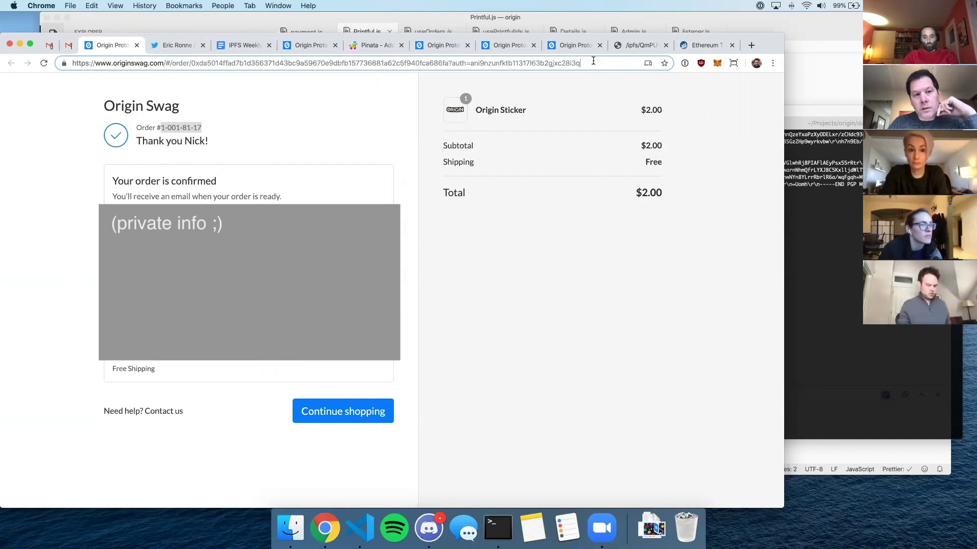
{"action": "type", "text": "123"}
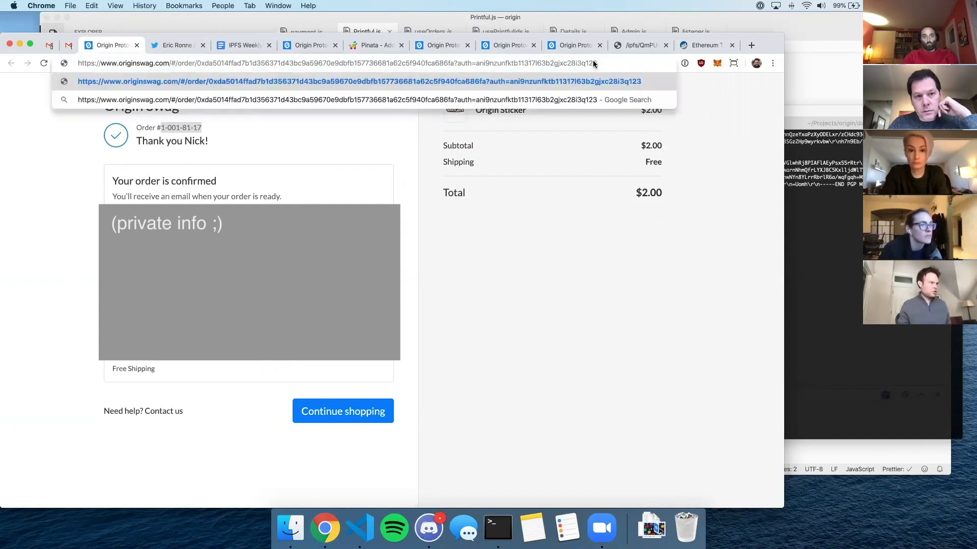
{"action": "key", "text": "Return"}
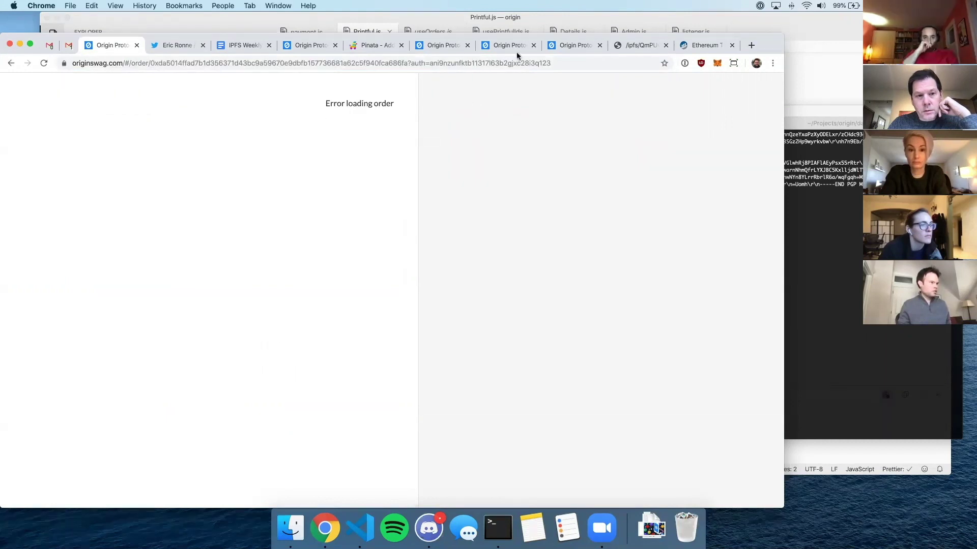
{"action": "left_click_drag", "start_coordinate": [540, 63], "coordinate": [645, 63]}
{"action": "key", "text": "BackSpace"}
{"action": "key", "text": "Return"}
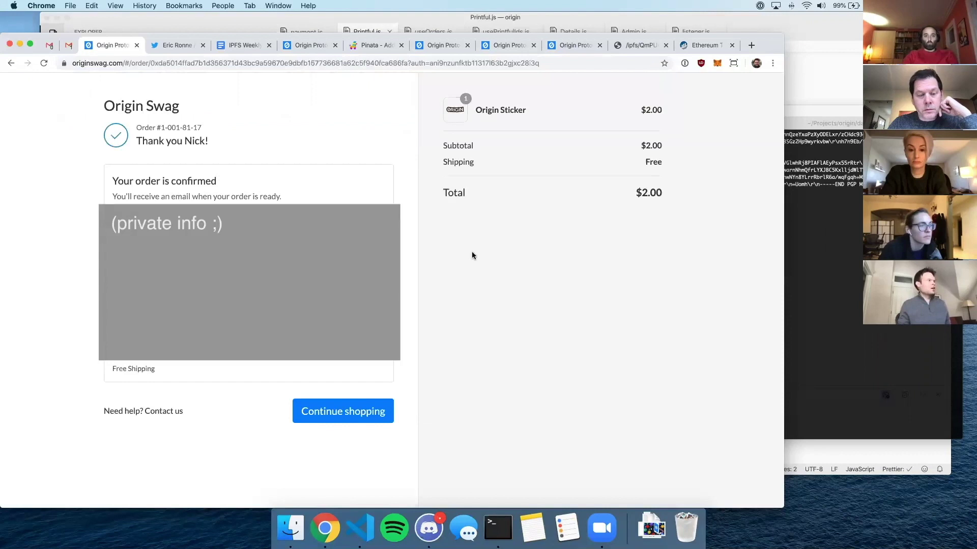